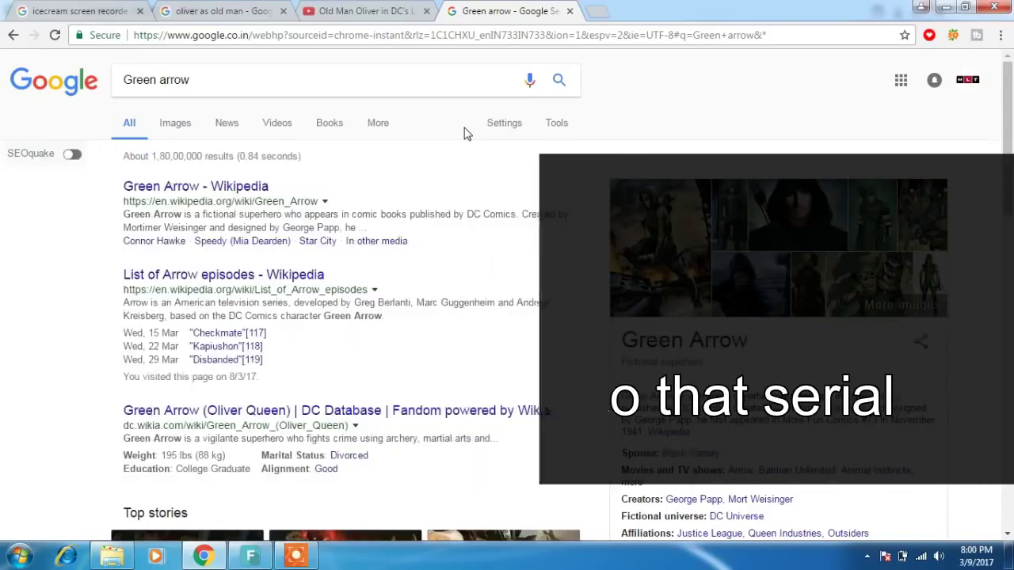
# Step: Examine the monetization owner and the uploader shown for the Old Man Oliver video on YouTube
pyautogui.click(372, 12)
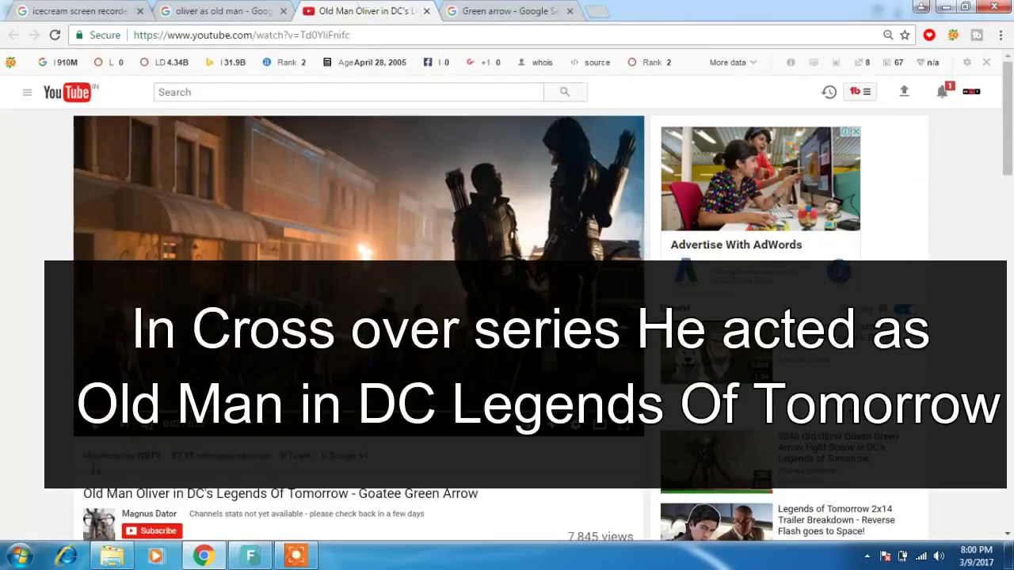
pyautogui.moveTo(84, 456); pyautogui.dragTo(167, 464)
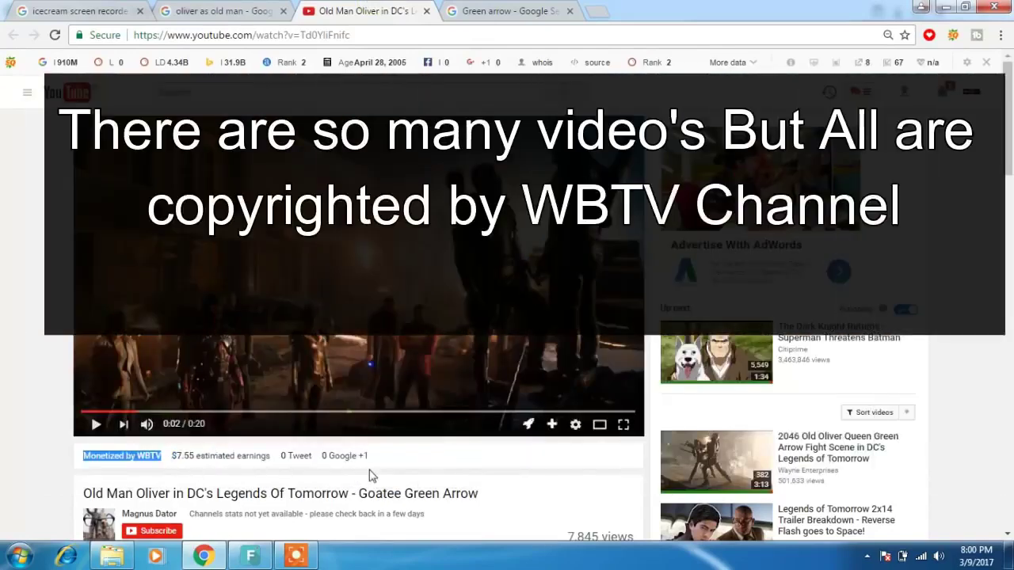
pyautogui.scroll(-1, 1011, 186)
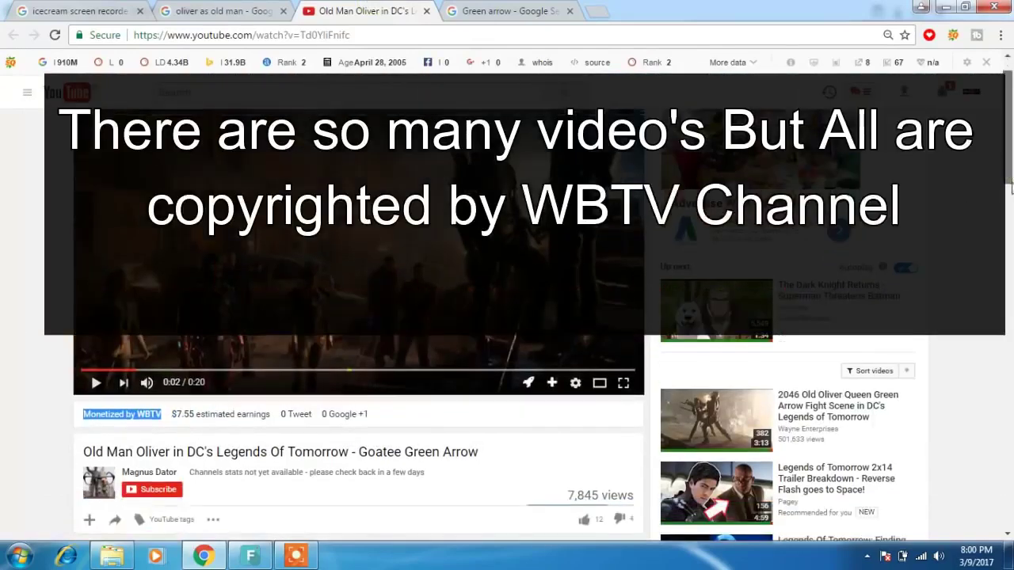
pyautogui.scroll(-3, 1011, 187)
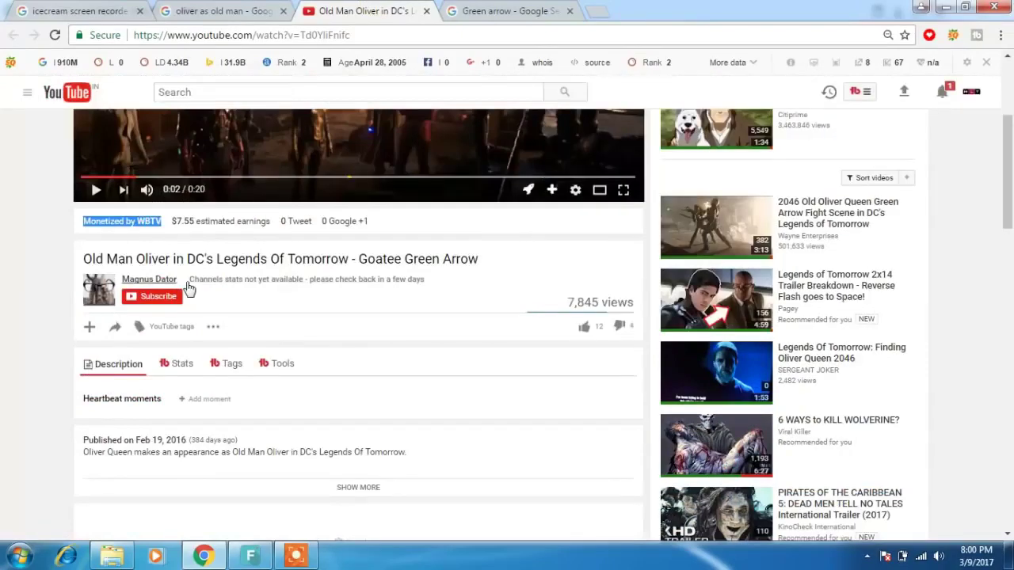
pyautogui.moveTo(180, 281); pyautogui.dragTo(114, 273)
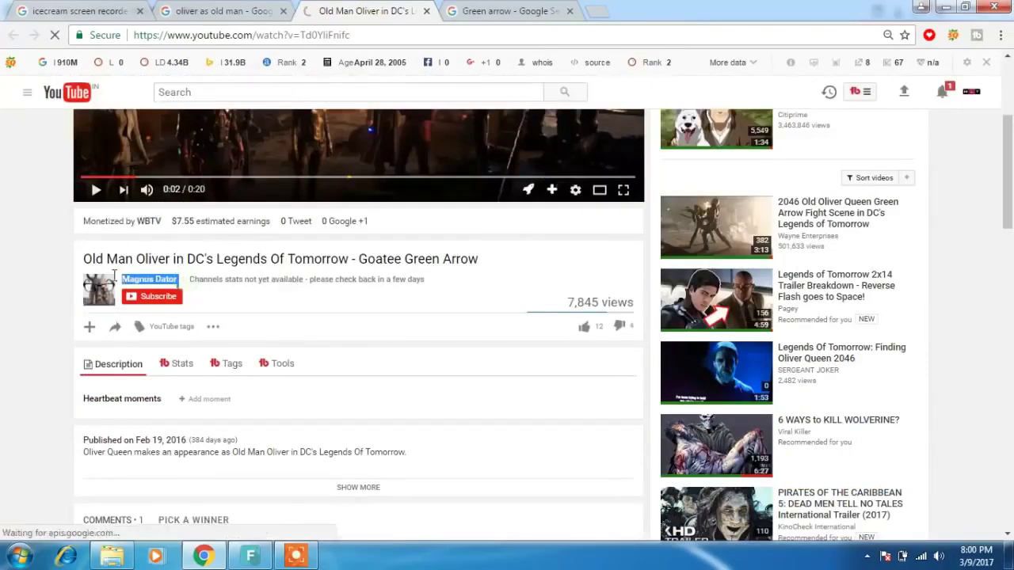
# Step: Open the "2046 Old Oliver Queen Green Arrow Fight Scene" search result in a new tab and close the Old Man Oliver video tab
pyautogui.click(229, 11)
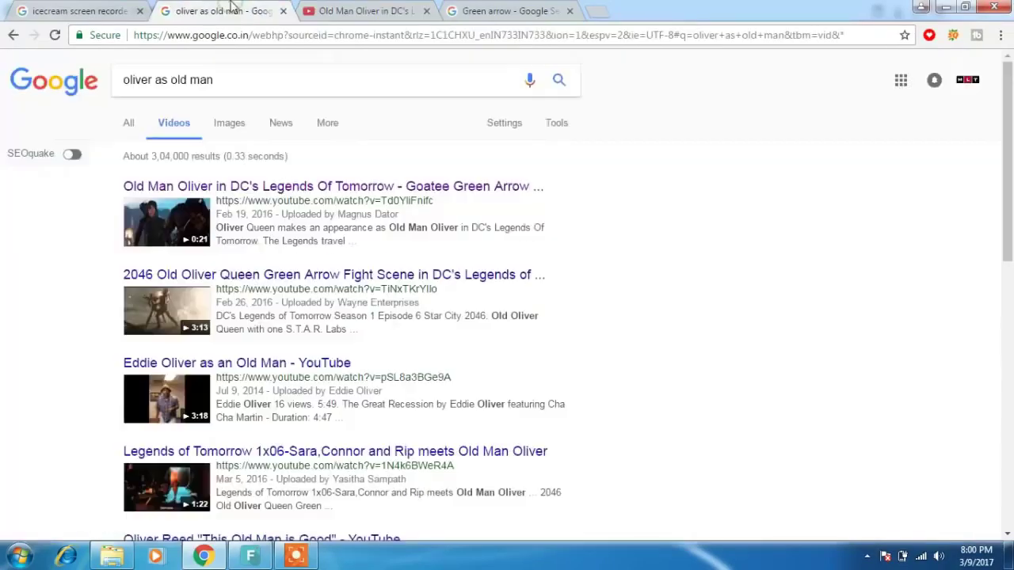
pyautogui.rightClick(260, 281)
pyautogui.click(274, 287)
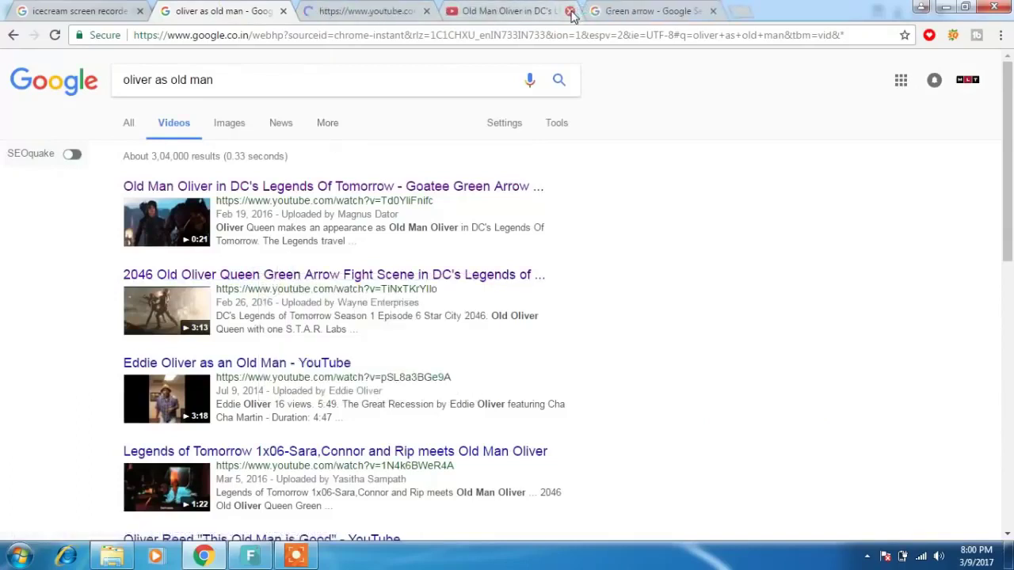
pyautogui.click(570, 12)
pyautogui.click(405, 8)
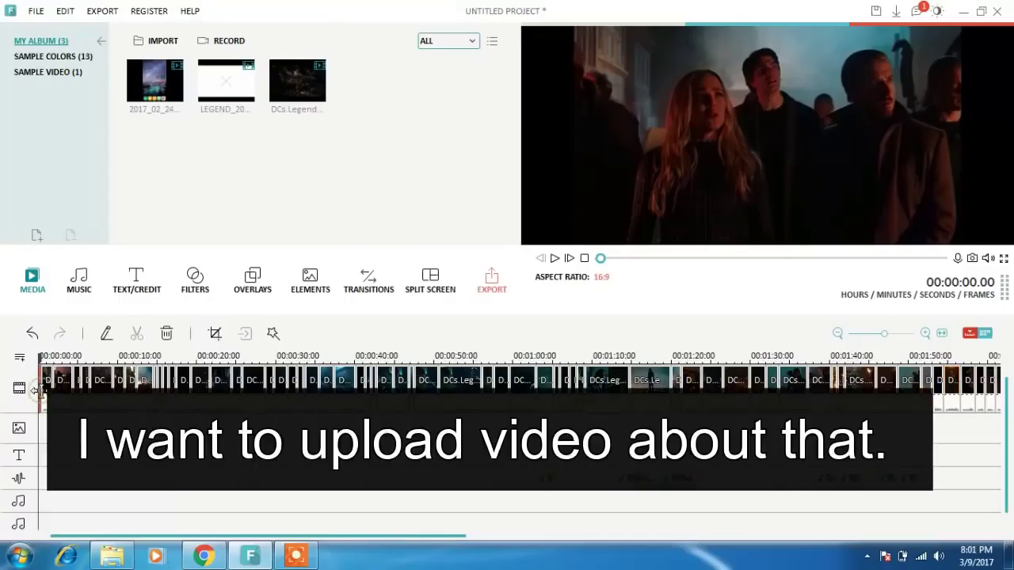
# Step: Switch to Filmora and preview the opening clips of the timeline up to about 14 seconds
pyautogui.click(37, 388)
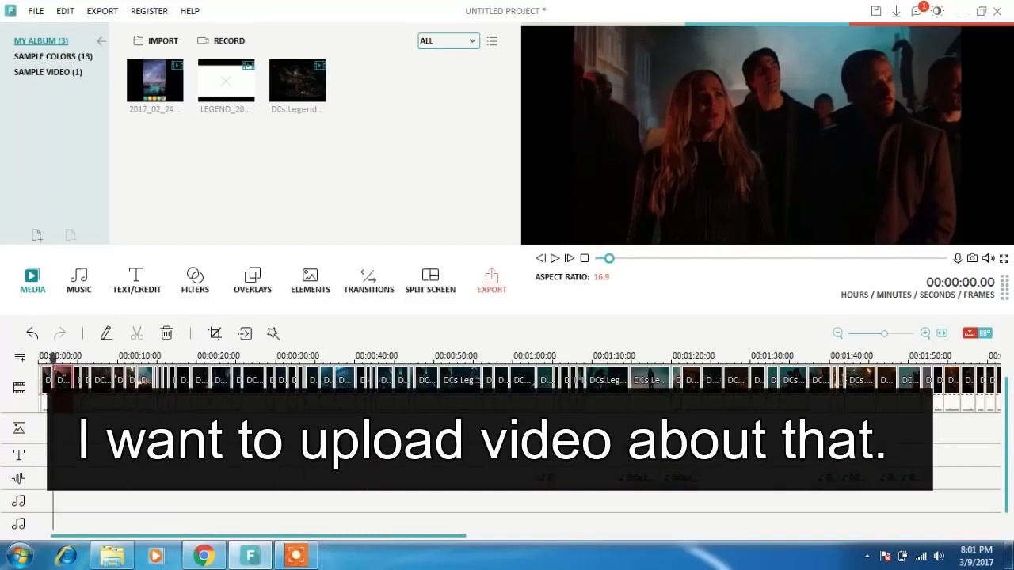
pyautogui.click(81, 388)
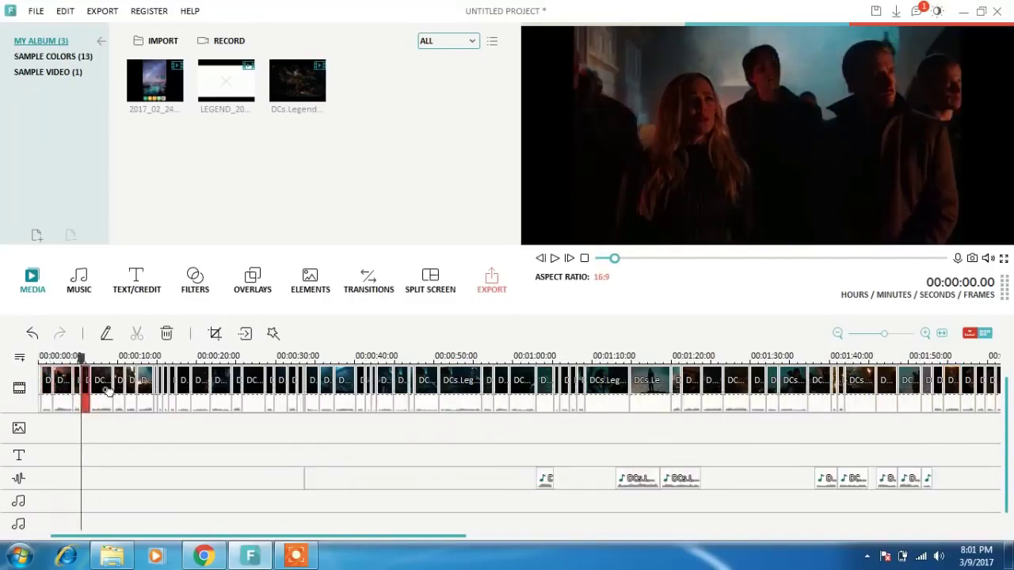
pyautogui.click(108, 388)
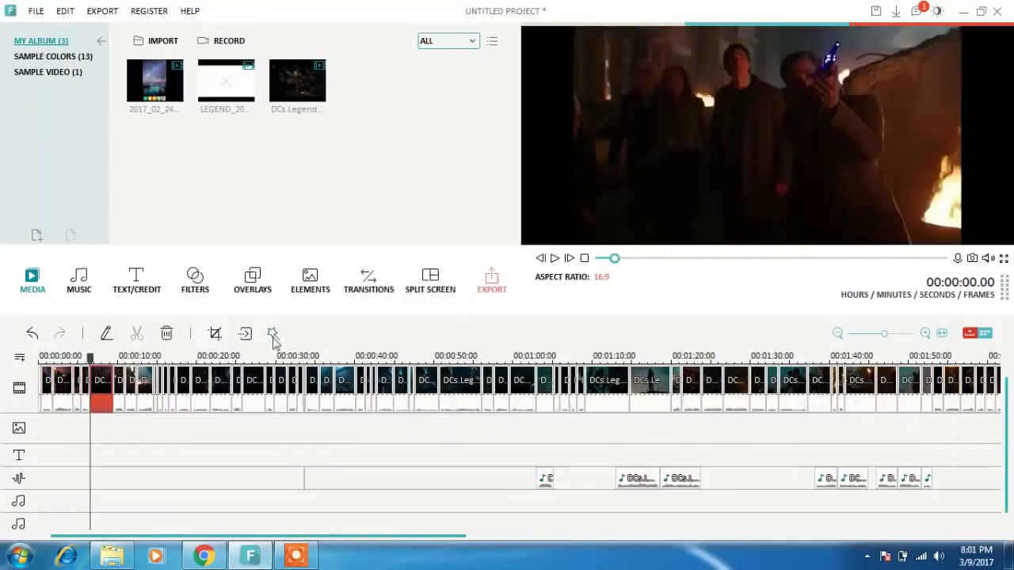
pyautogui.press('space')
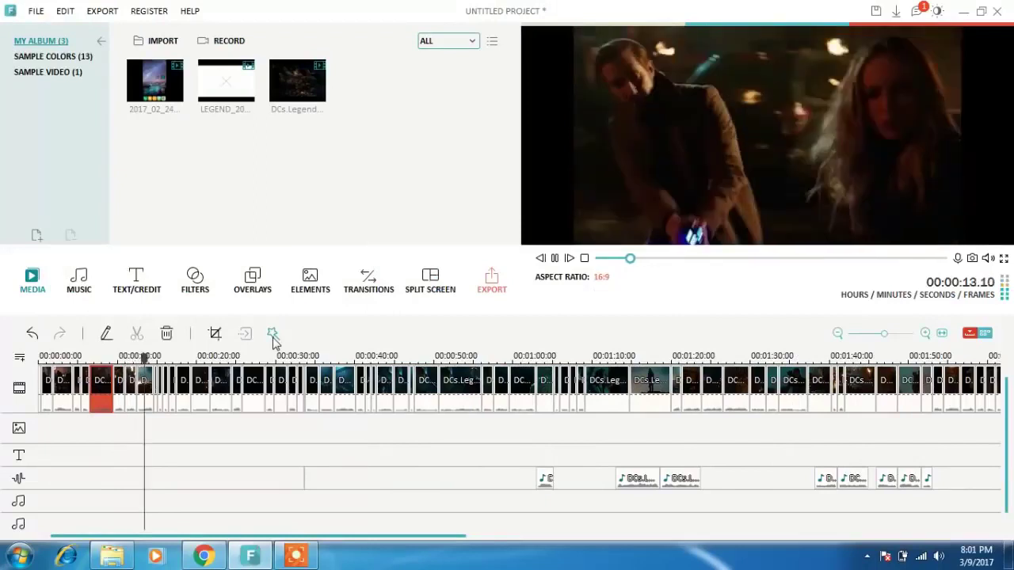
pyautogui.press('space')
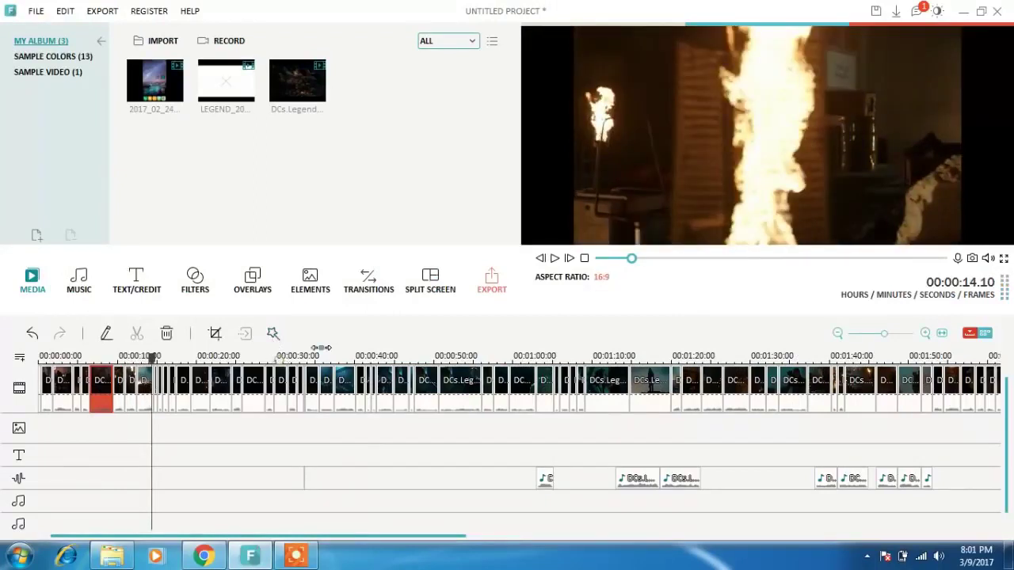
pyautogui.scroll(1, 380, 354)
pyautogui.scroll(1, 382, 354)
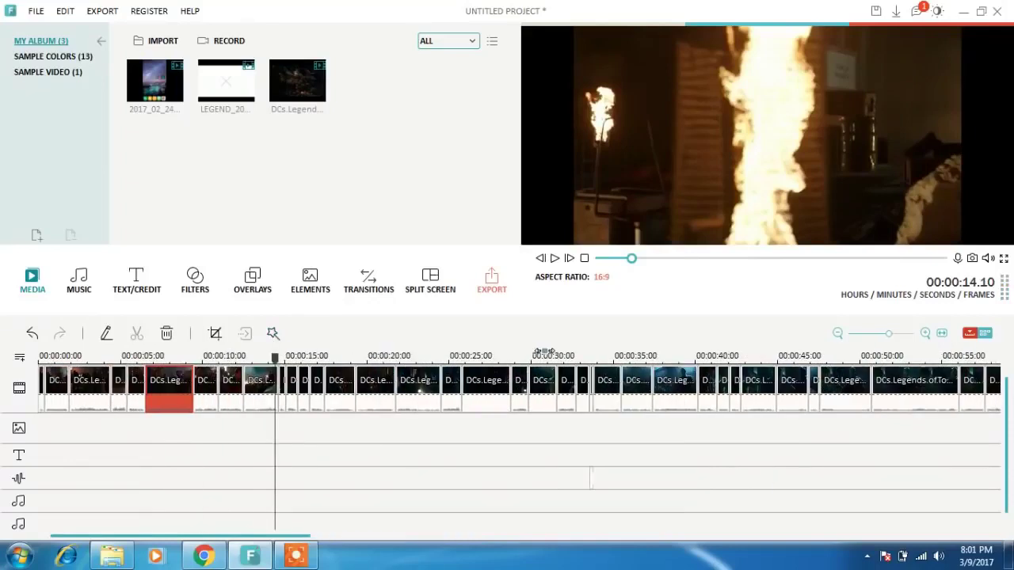
pyautogui.scroll(1, 541, 352)
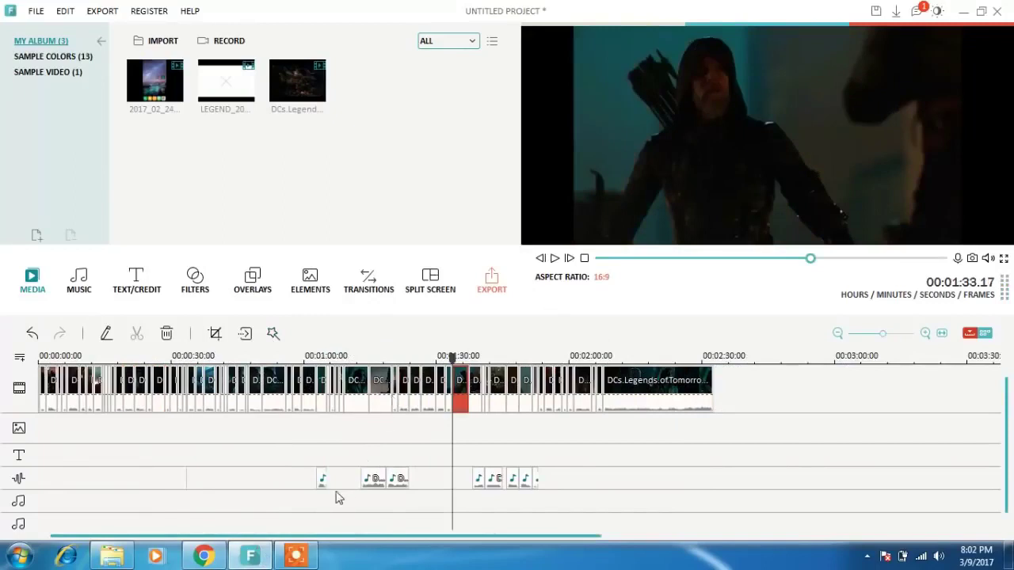
# Step: Preview the detached audio clips after the one-minute mark and move the adjacent pair earlier, directly behind the audio clip before them
pyautogui.click(321, 480)
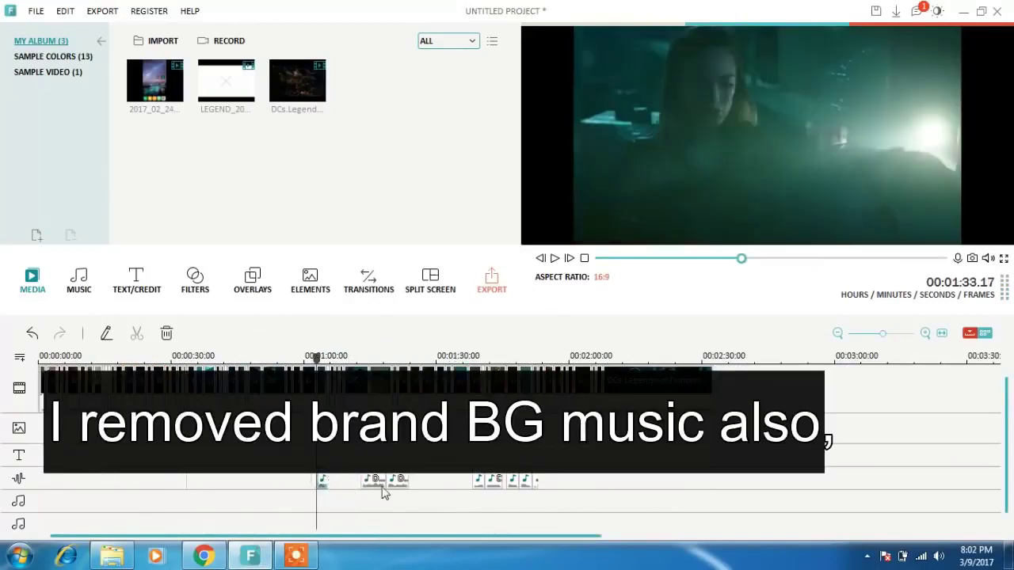
pyautogui.click(375, 481)
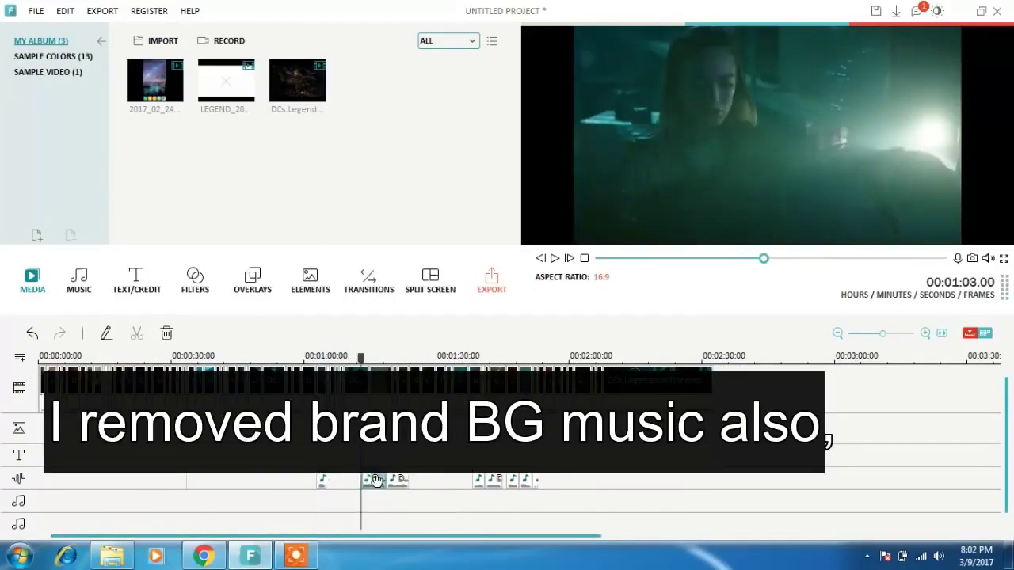
pyautogui.click(398, 481)
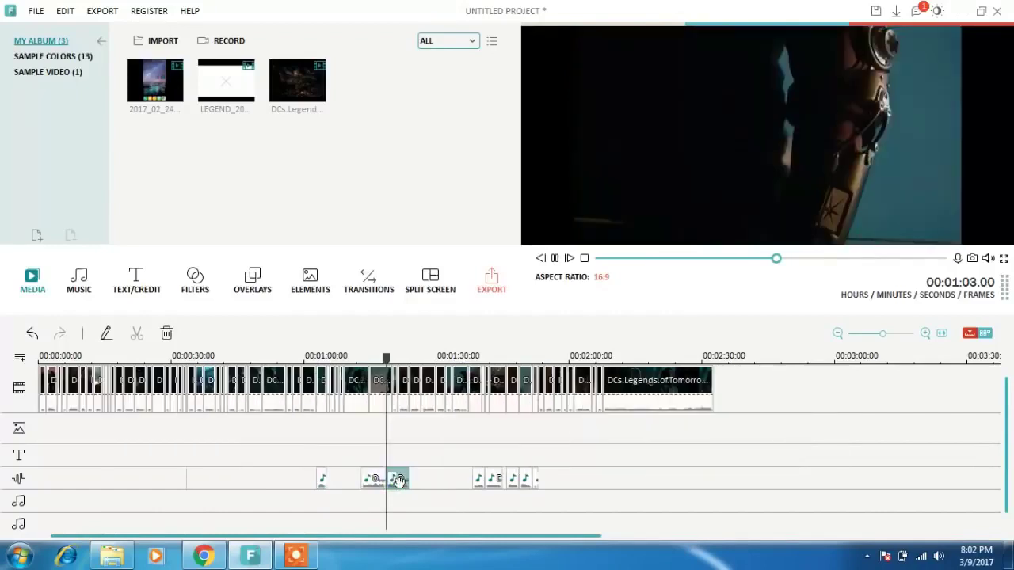
pyautogui.press('space')
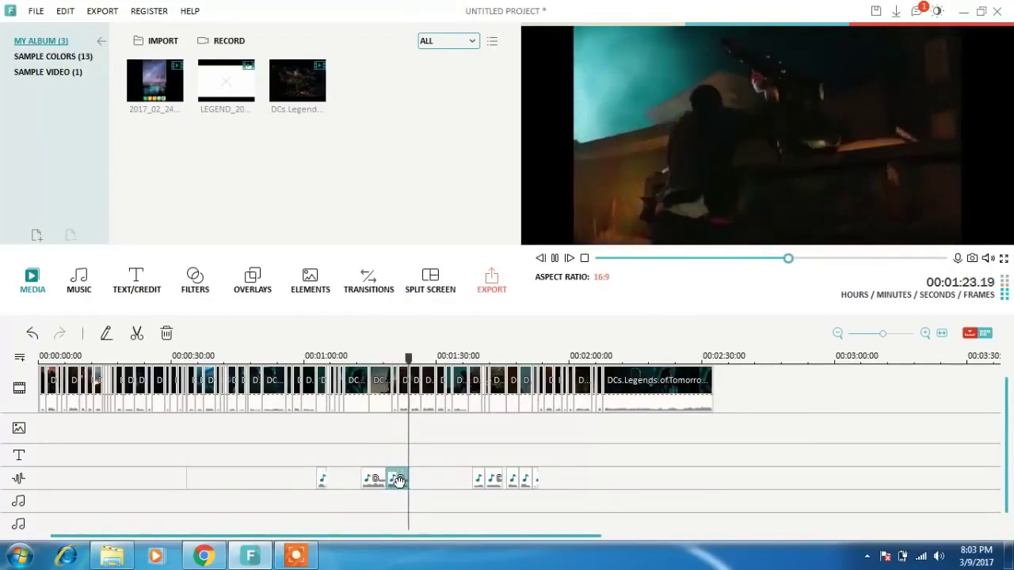
pyautogui.moveTo(398, 480); pyautogui.dragTo(364, 480)
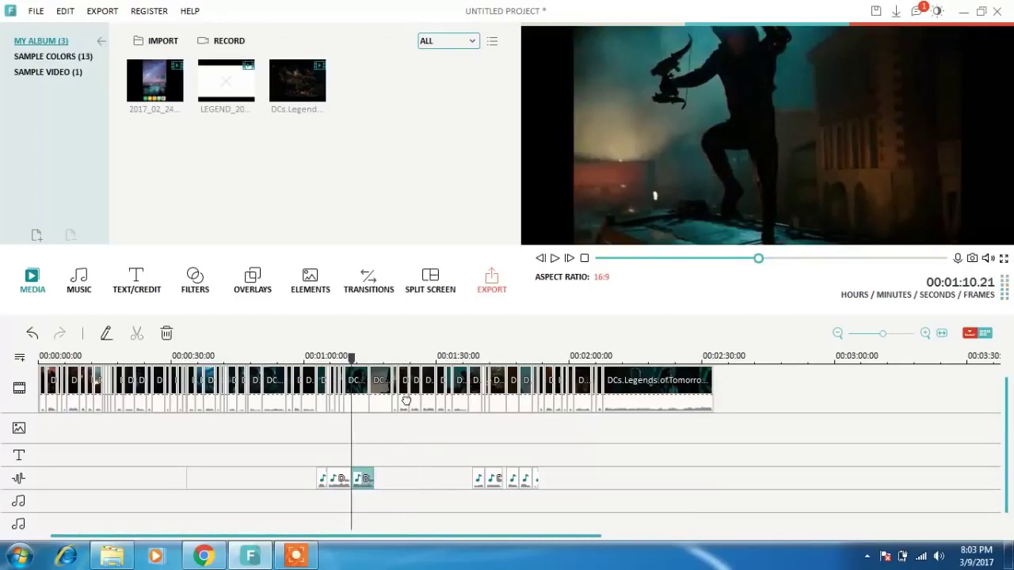
# Step: Play back the video clips starting around 1:21 and 0:50 to review their sound
pyautogui.click(405, 401)
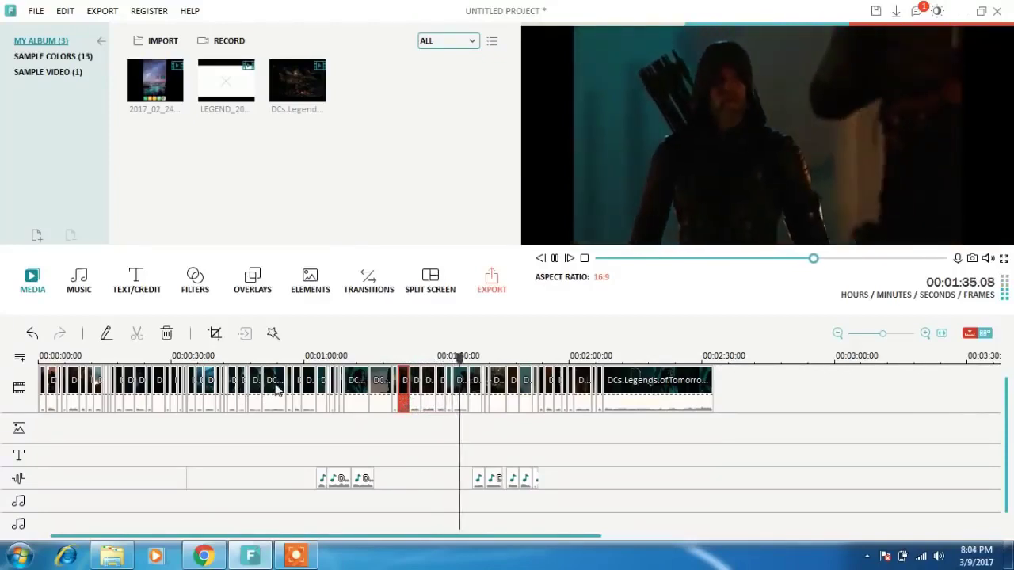
pyautogui.click(277, 385)
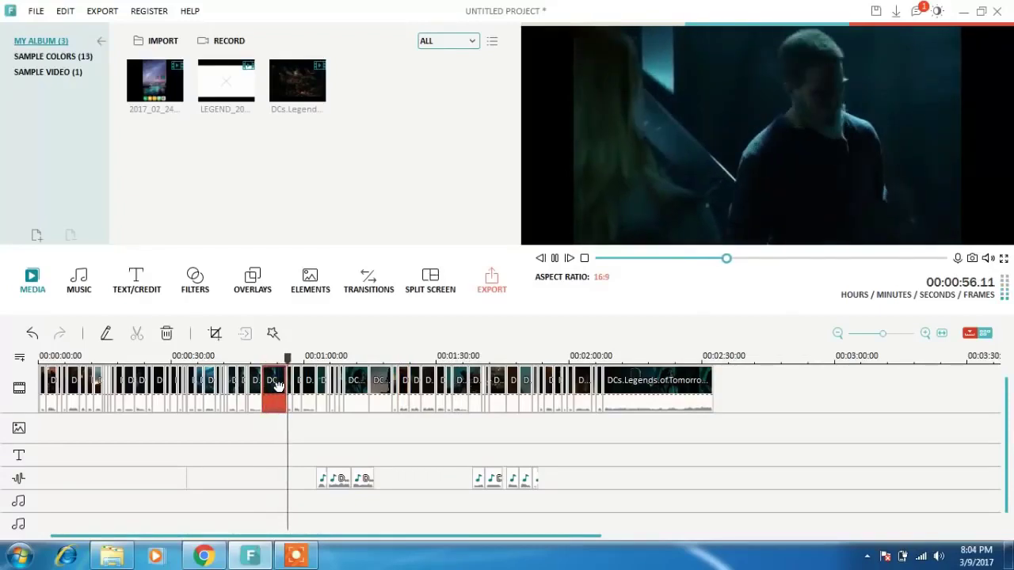
pyautogui.click(257, 393)
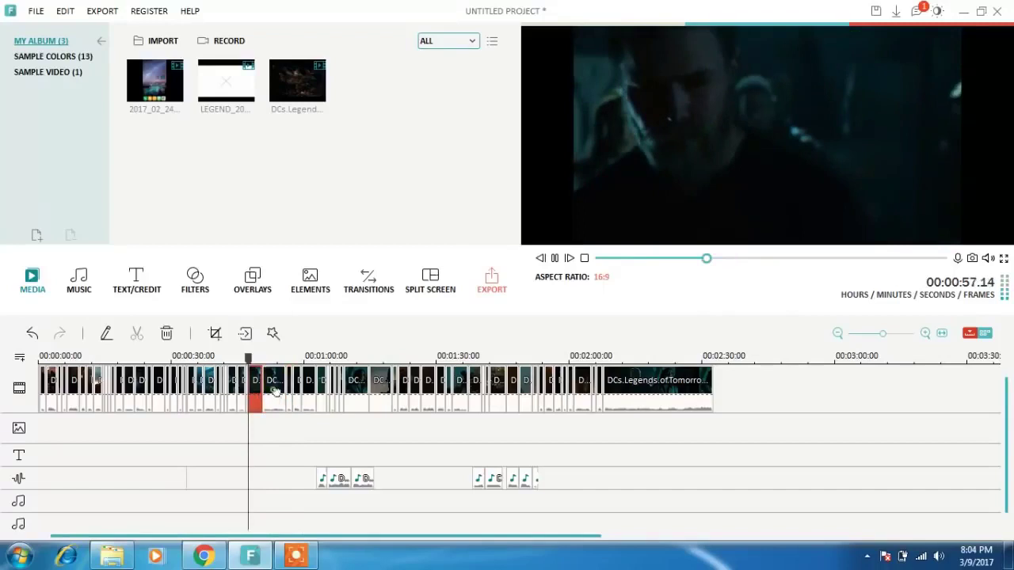
# Step: Split the video clip at 00:00:51.20 and 00:00:53.06, and detach the audio from the piece in between
pyautogui.click(274, 390)
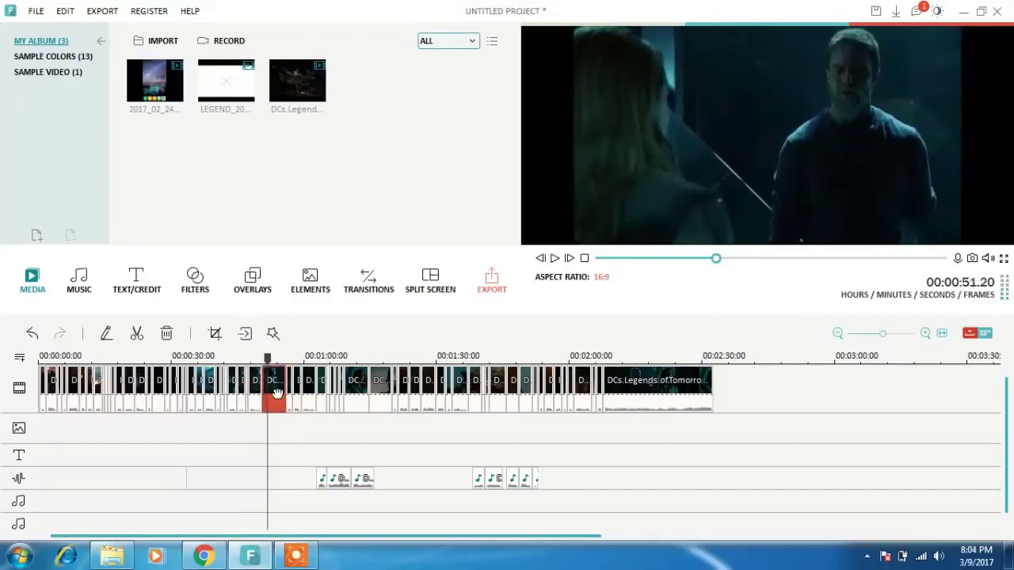
pyautogui.click(136, 335)
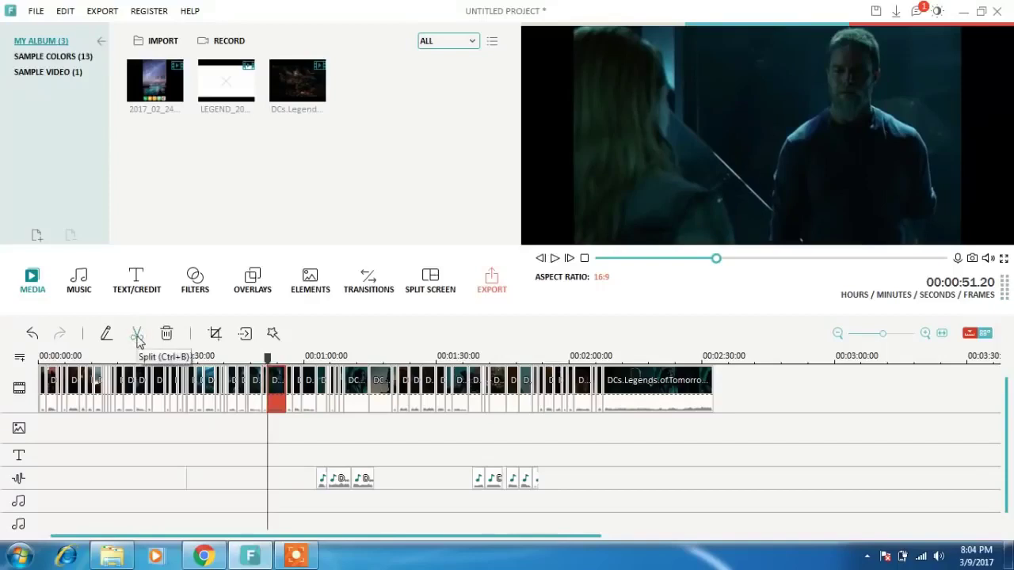
pyautogui.press('space')
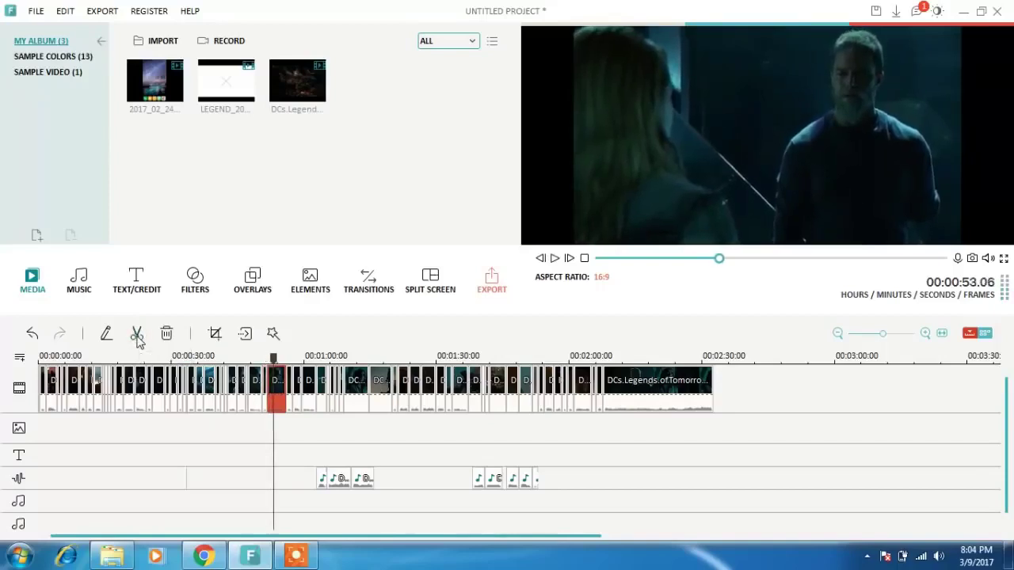
pyautogui.rightClick(271, 398)
pyautogui.click(309, 311)
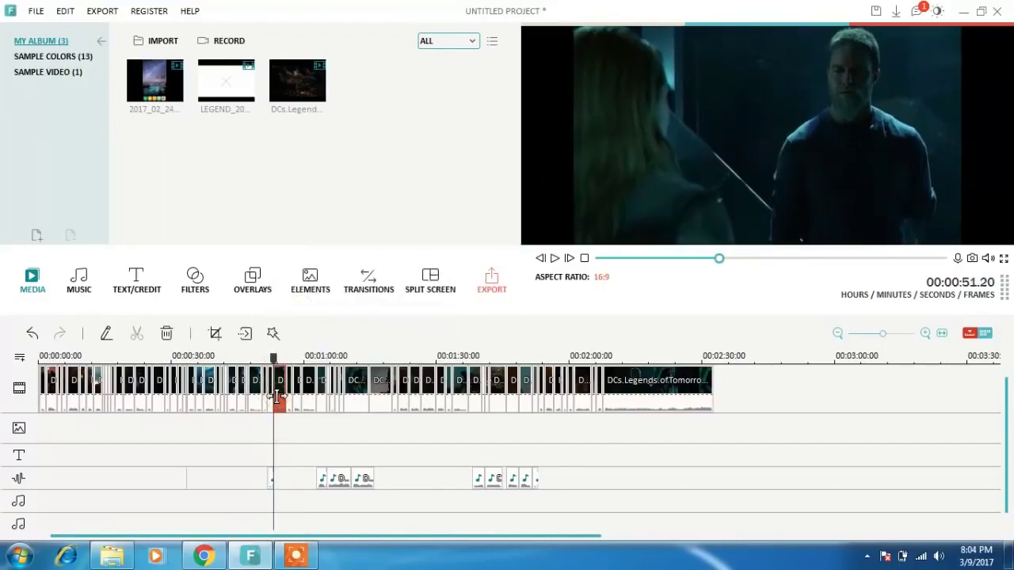
pyautogui.press('space')
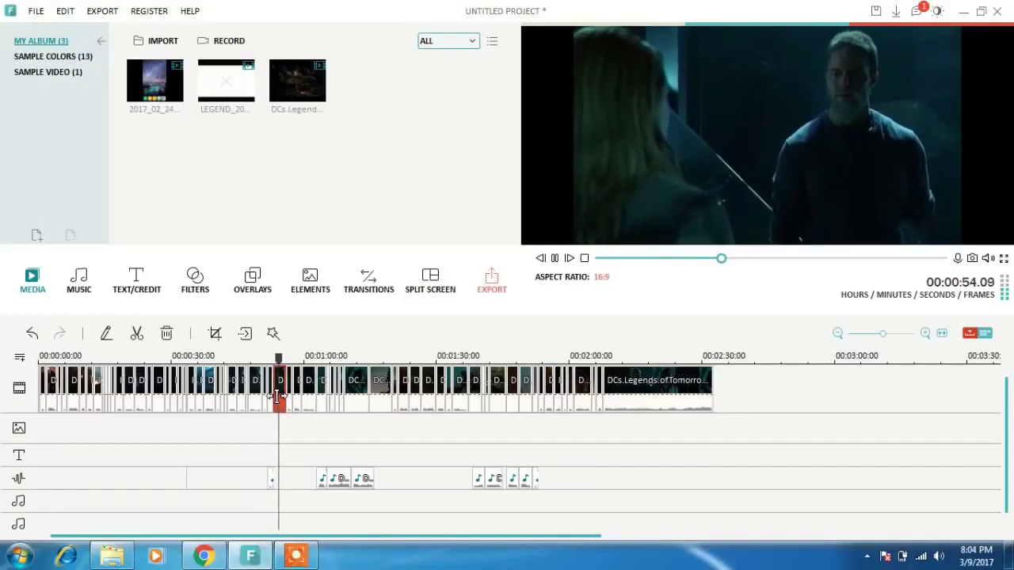
# Step: Split the preceding video clip at 00:00:49.07 and detach the audio from its second part
pyautogui.click(255, 396)
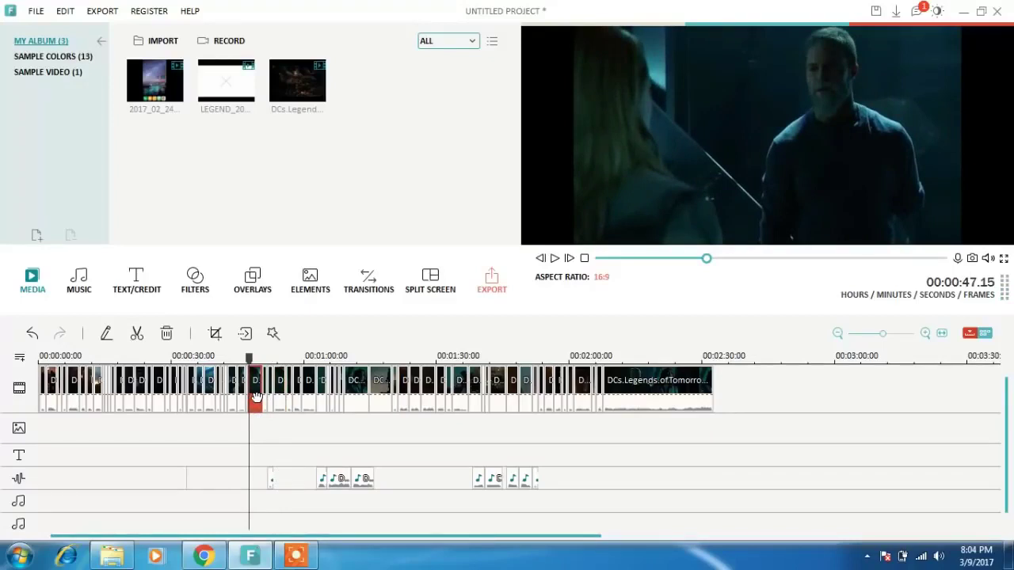
pyautogui.press('space')
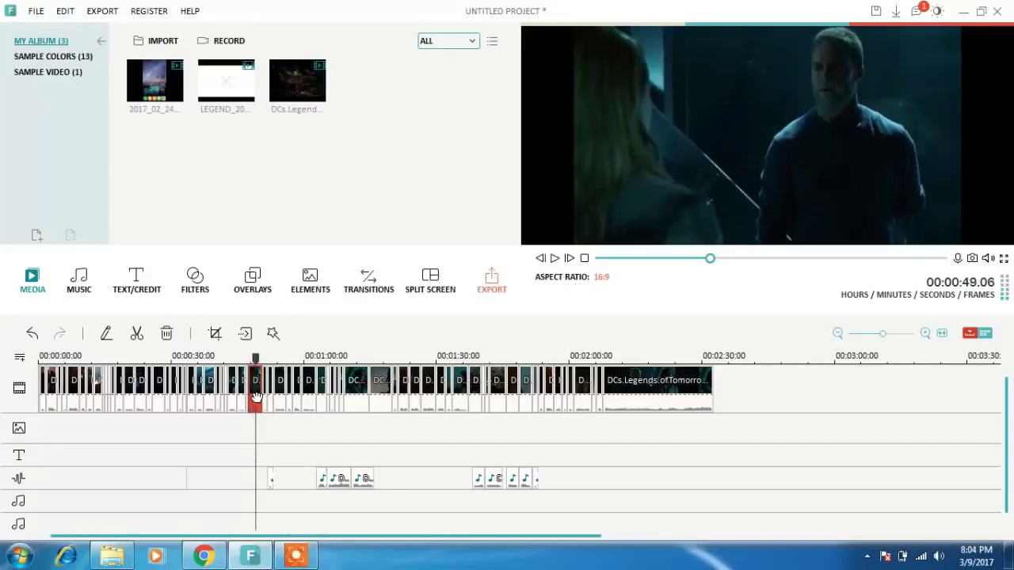
pyautogui.click(136, 332)
pyautogui.click(262, 401)
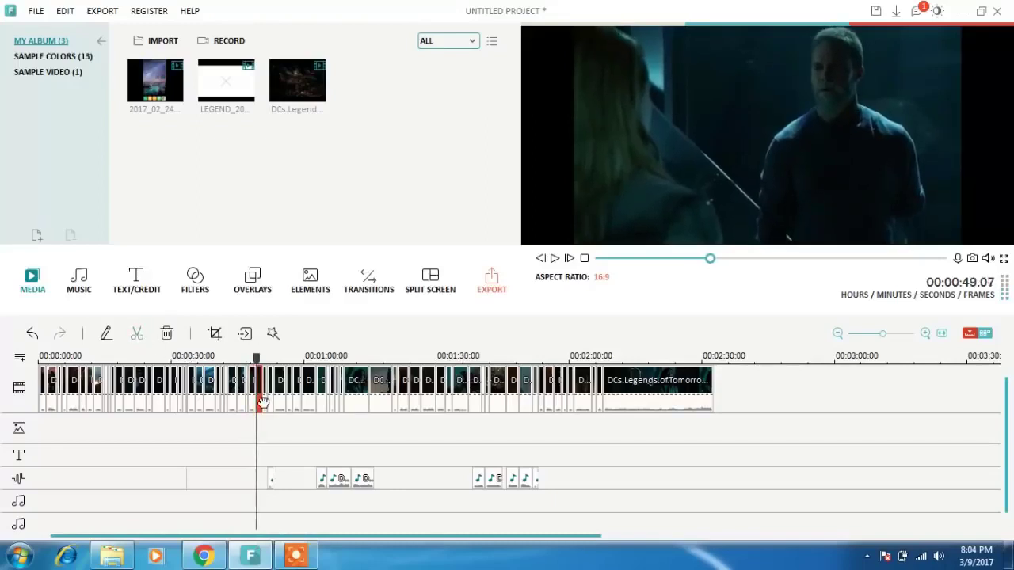
pyautogui.rightClick(261, 404)
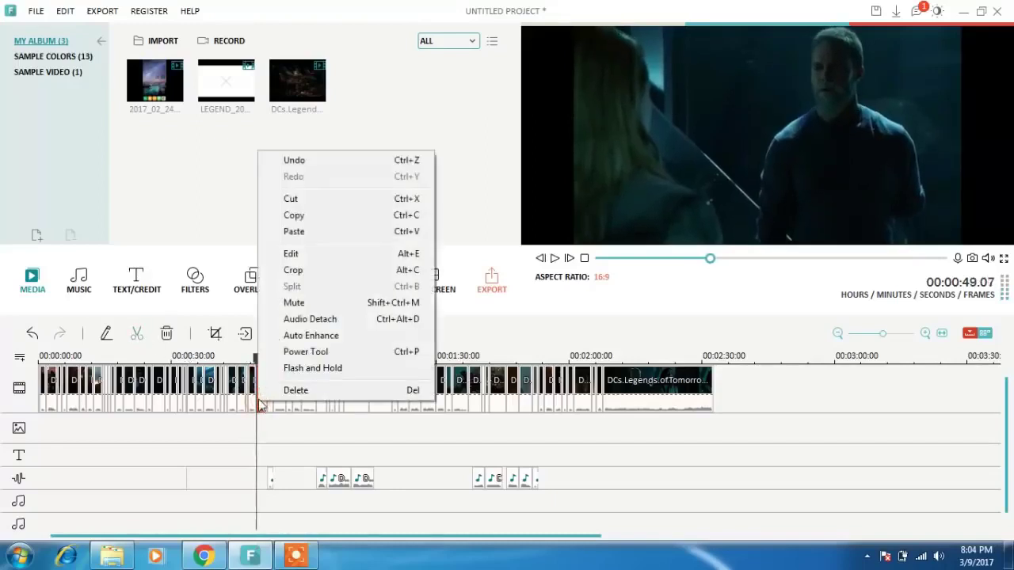
pyautogui.click(287, 323)
pyautogui.press('space')
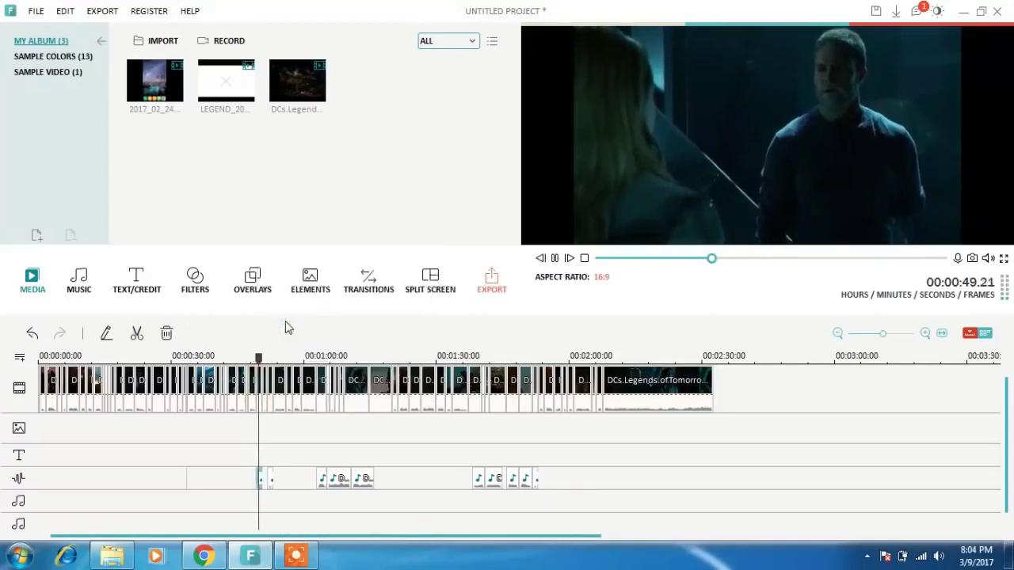
pyautogui.click(211, 384)
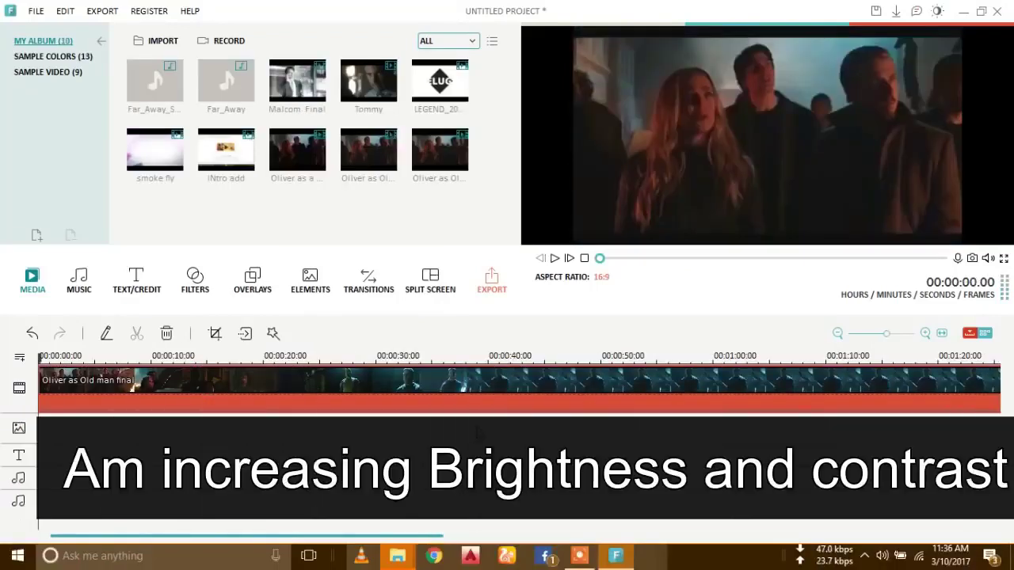
# Step: Set the contrast of the Oliver as Old man final clip to 14
pyautogui.doubleClick(476, 399)
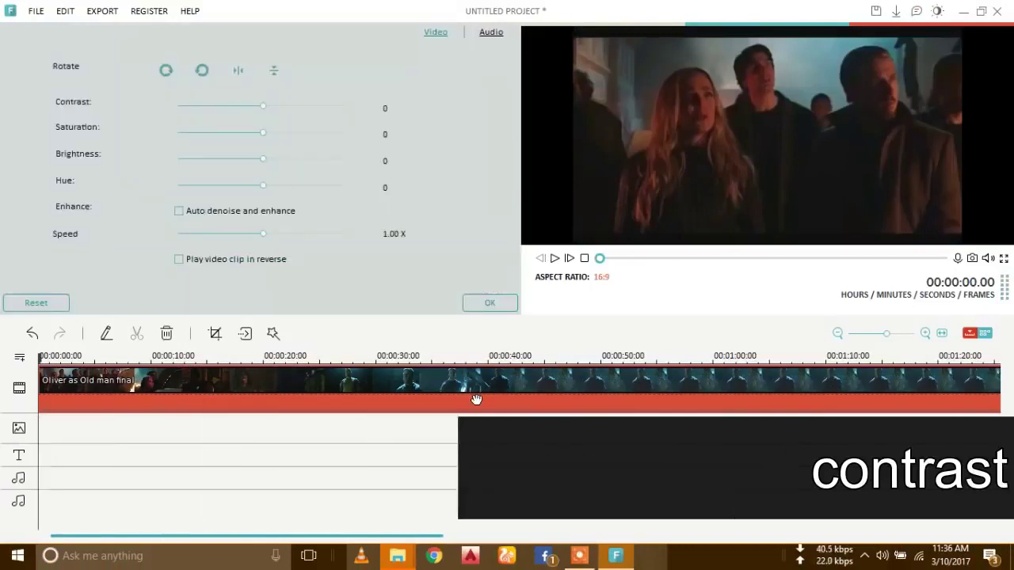
pyautogui.click(276, 106)
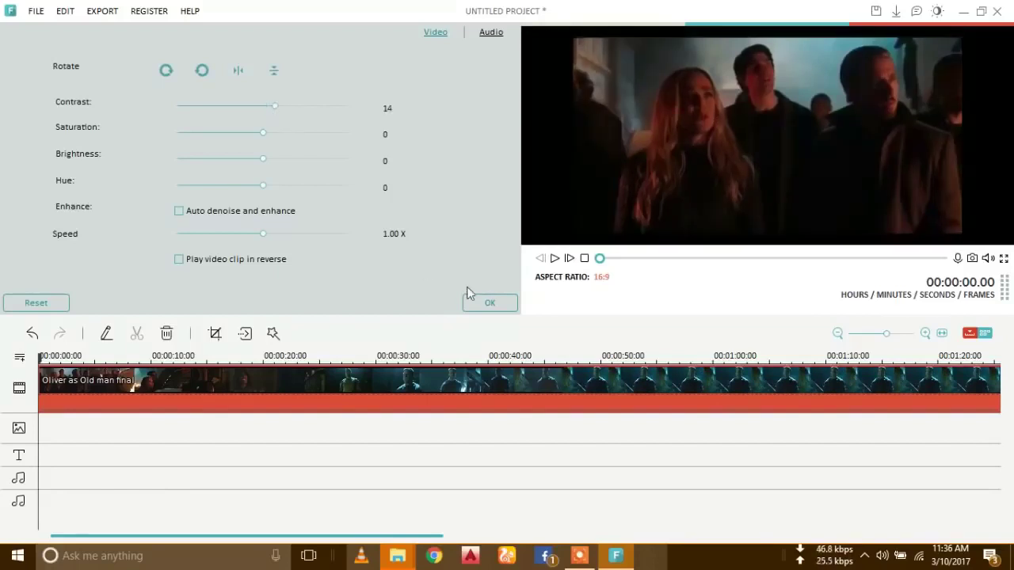
pyautogui.click(487, 304)
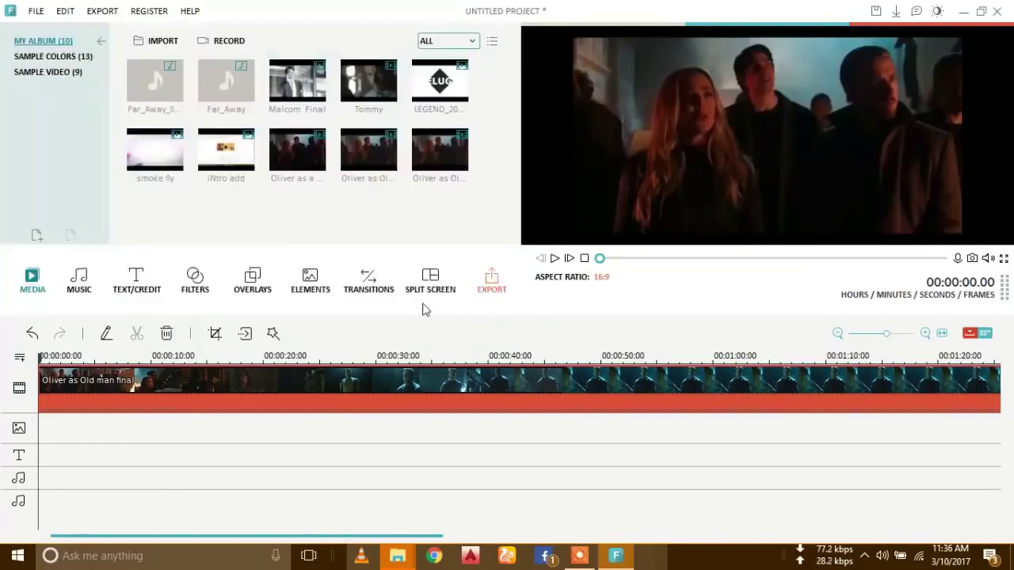
# Step: Crop the Oliver as Old man final clip by tightening the crop frame inside the picture to cut off the black borders
pyautogui.click(215, 334)
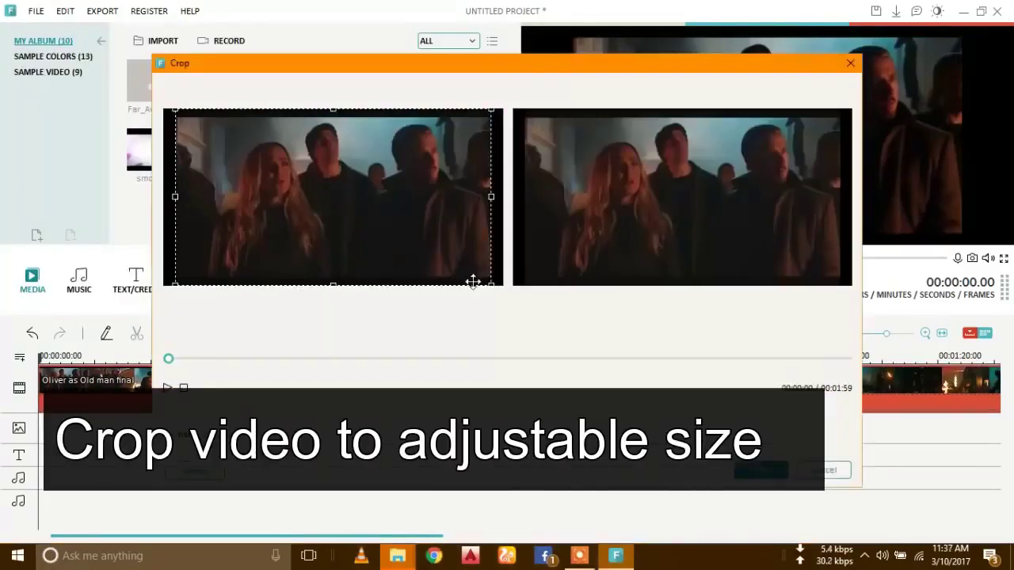
pyautogui.moveTo(489, 285); pyautogui.dragTo(490, 278)
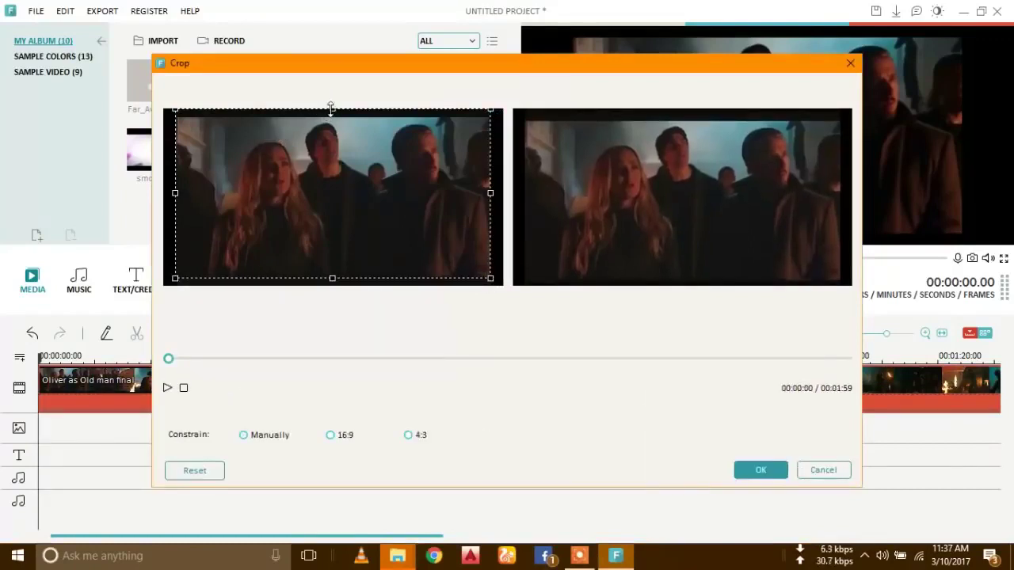
pyautogui.moveTo(331, 109); pyautogui.dragTo(331, 116)
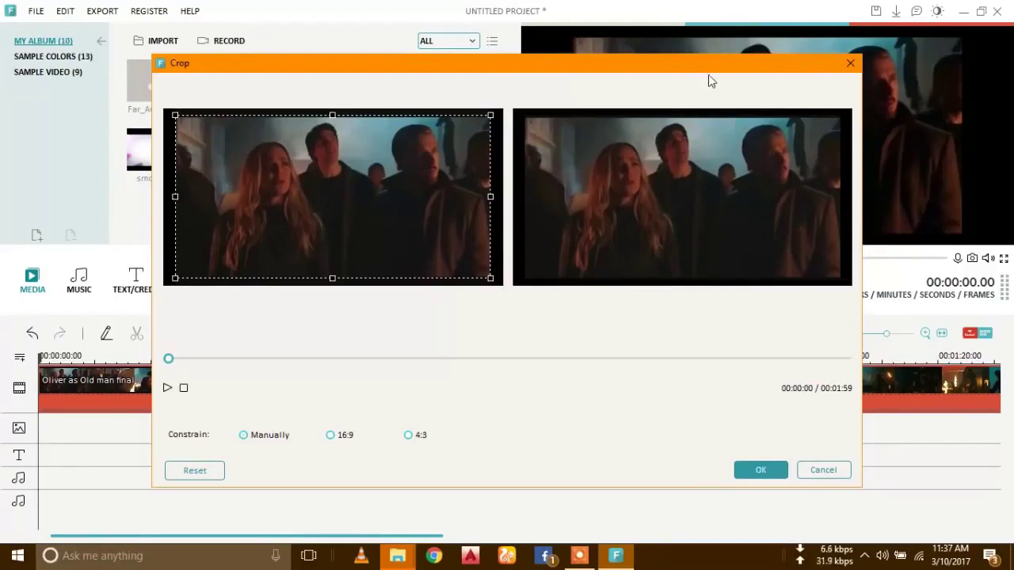
pyautogui.moveTo(706, 68); pyautogui.dragTo(734, 55)
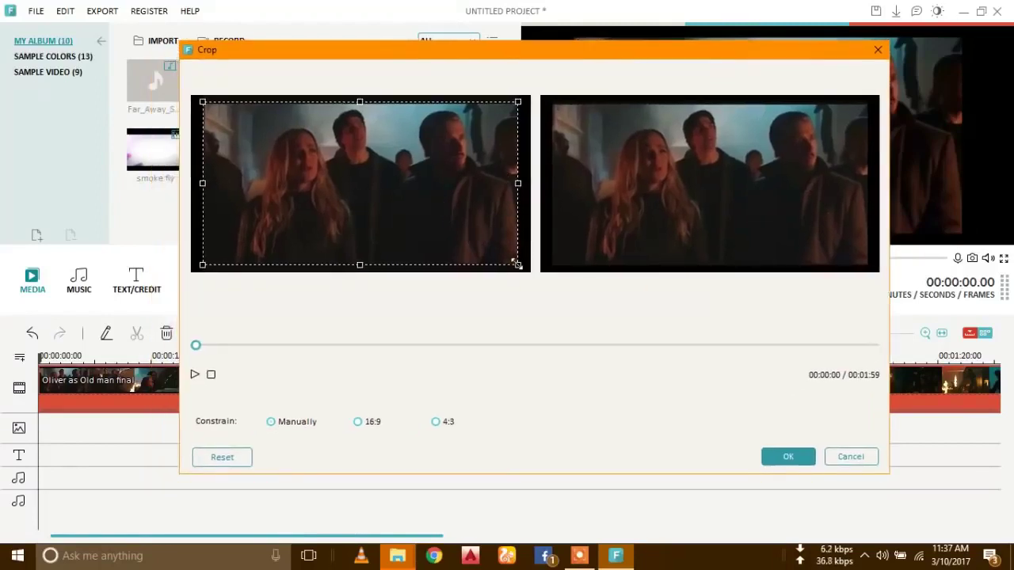
pyautogui.moveTo(515, 264); pyautogui.dragTo(509, 258)
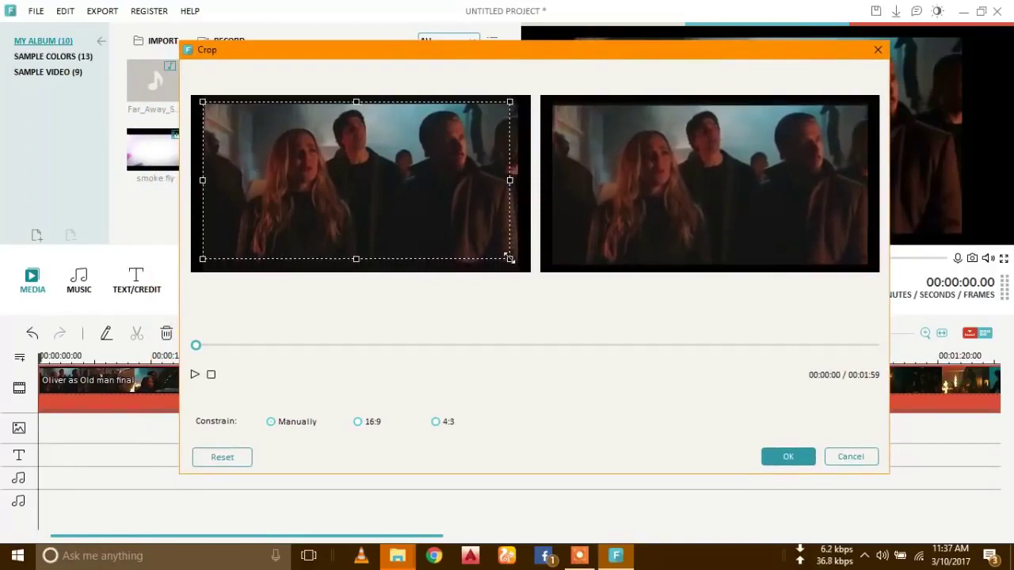
pyautogui.moveTo(449, 229); pyautogui.dragTo(455, 230)
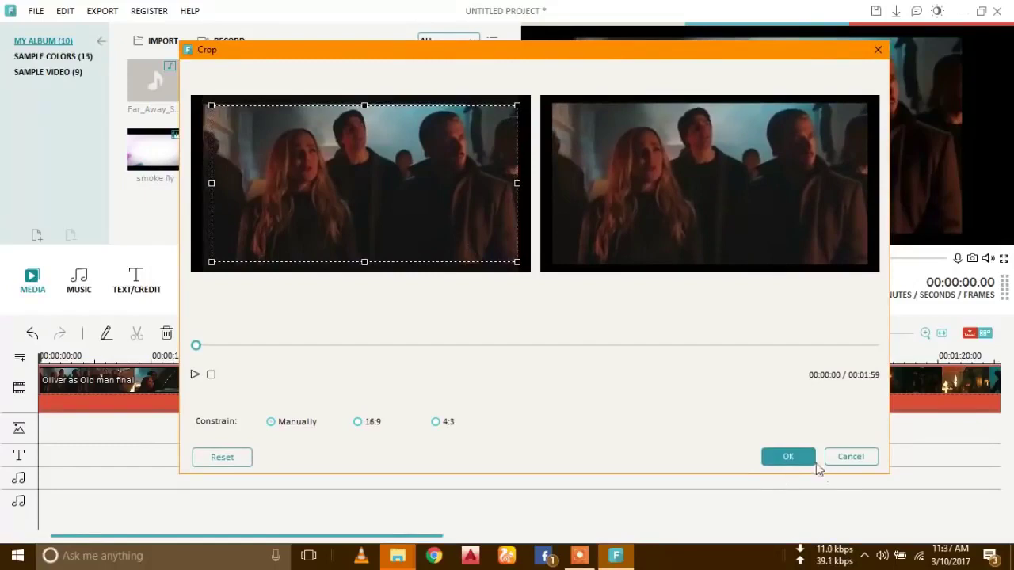
pyautogui.click(810, 459)
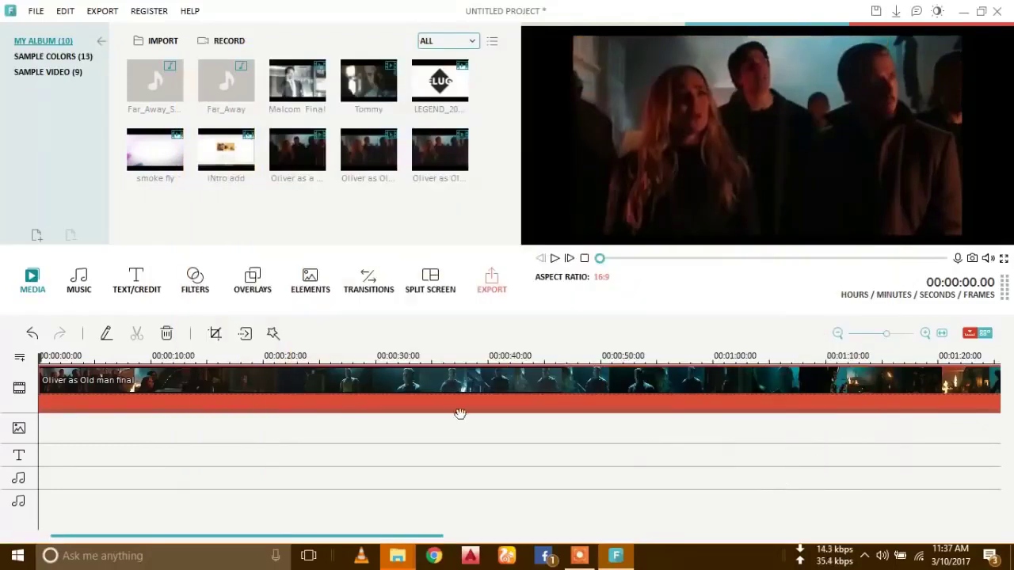
# Step: Export the video in FLV format under the name "Oliver as Old man final final" and dismiss the conversion window
pyautogui.click(493, 292)
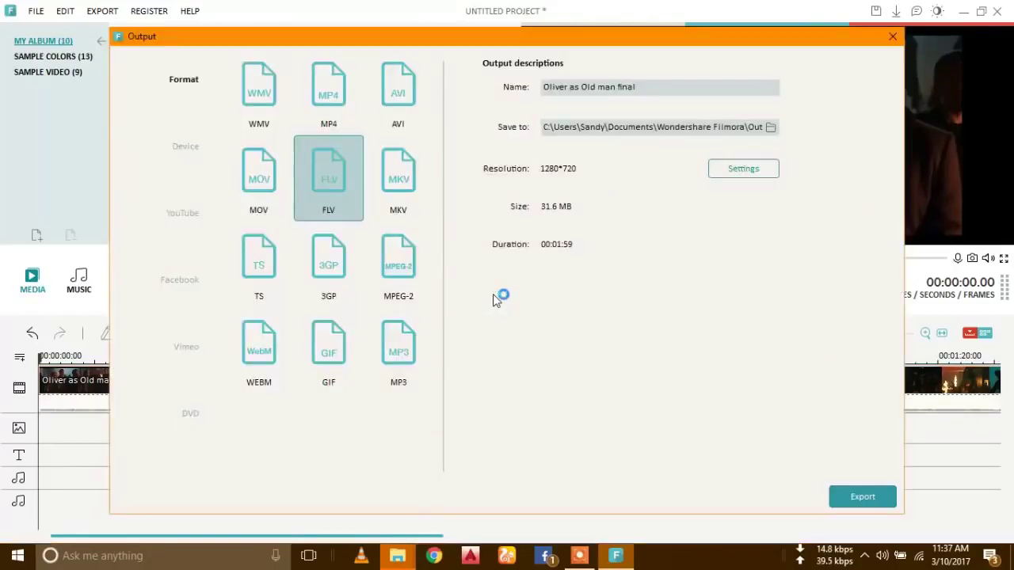
pyautogui.click(657, 90)
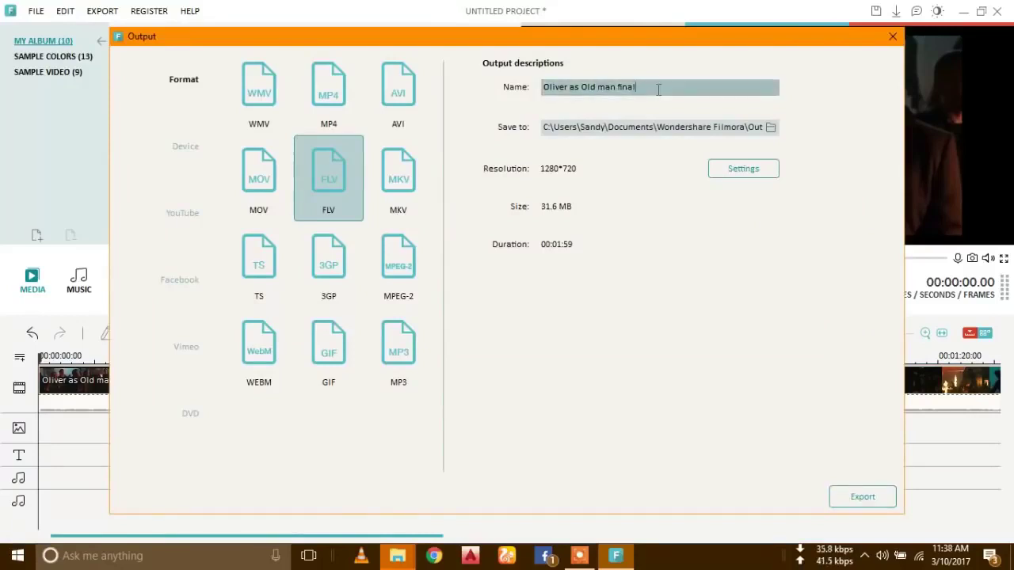
pyautogui.write('inal')
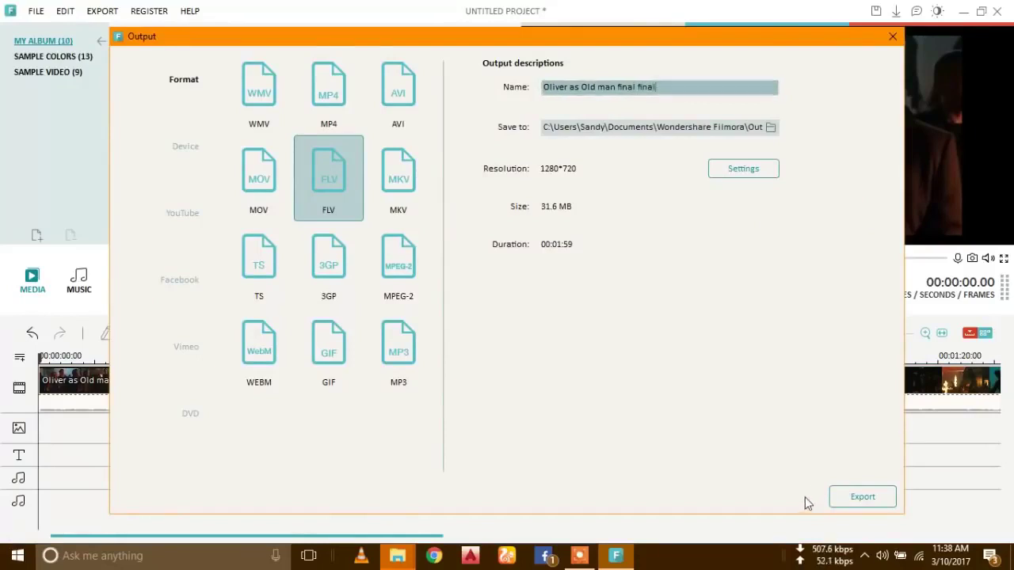
pyautogui.moveTo(655, 31); pyautogui.dragTo(392, 25)
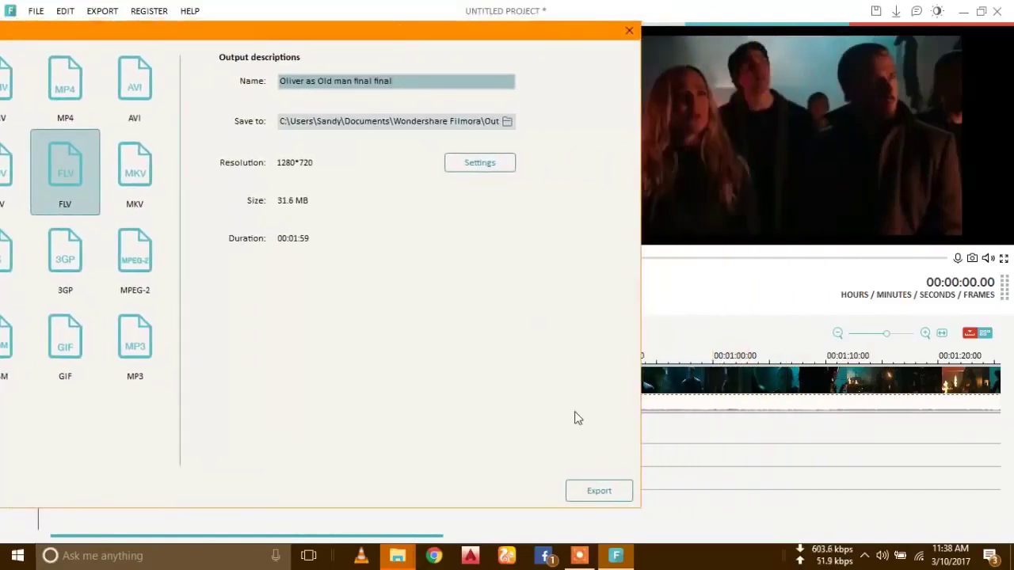
pyautogui.click(588, 491)
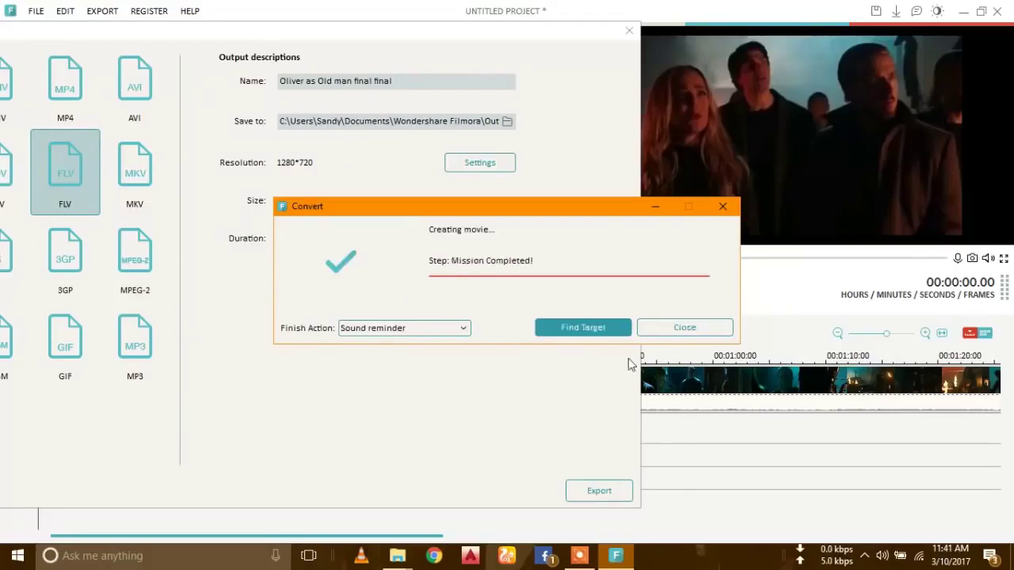
pyautogui.click(675, 329)
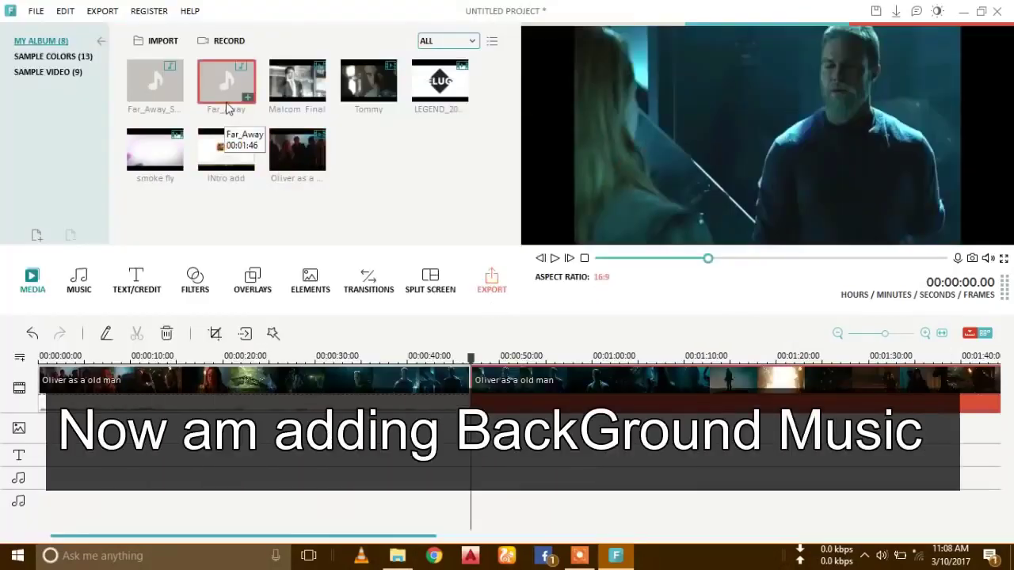
# Step: Add the Far_Away music to the first audio track at the start of the timeline and preview it with the video
pyautogui.moveTo(227, 108); pyautogui.dragTo(46, 481)
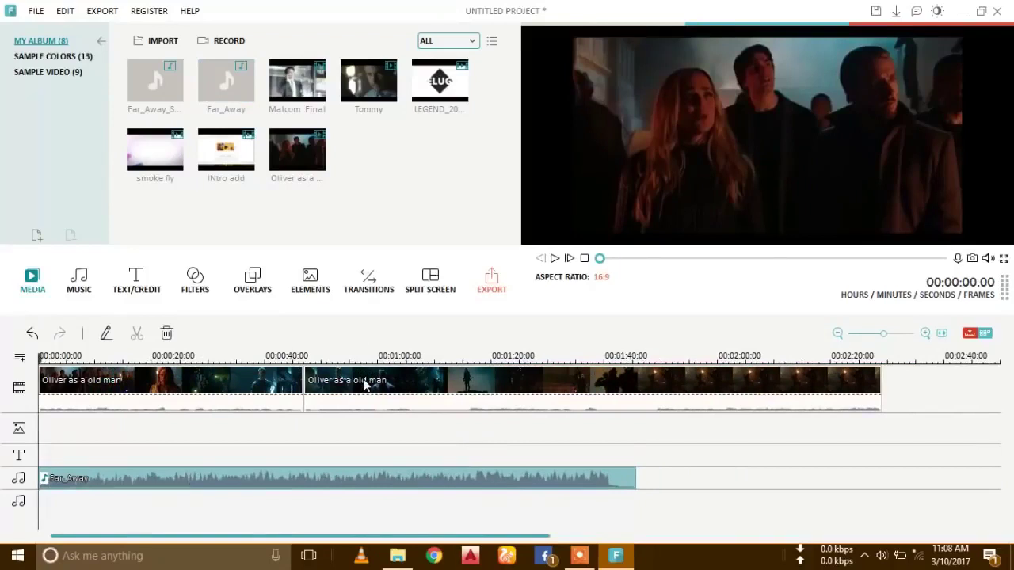
pyautogui.click(492, 453)
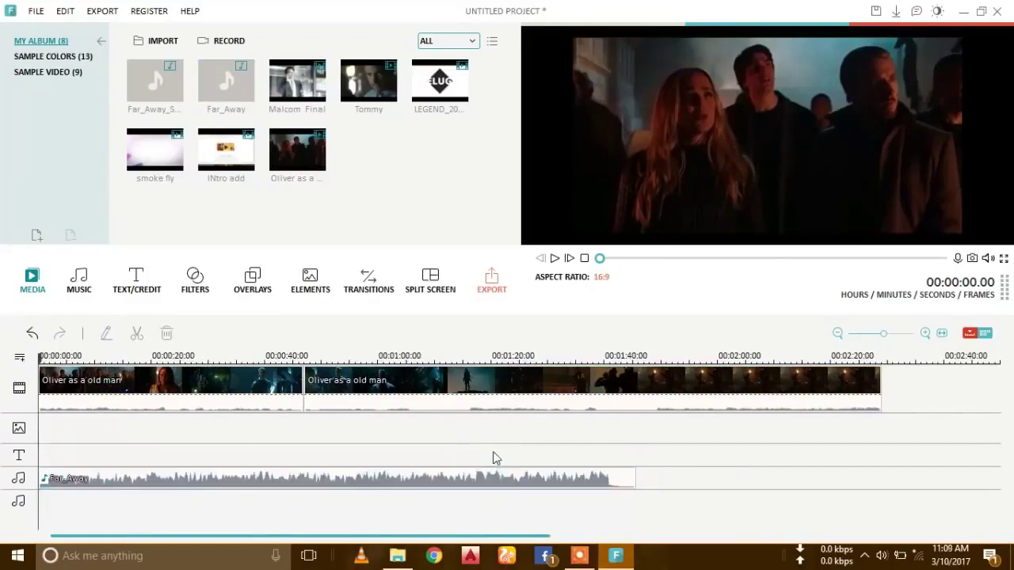
pyautogui.click(213, 479)
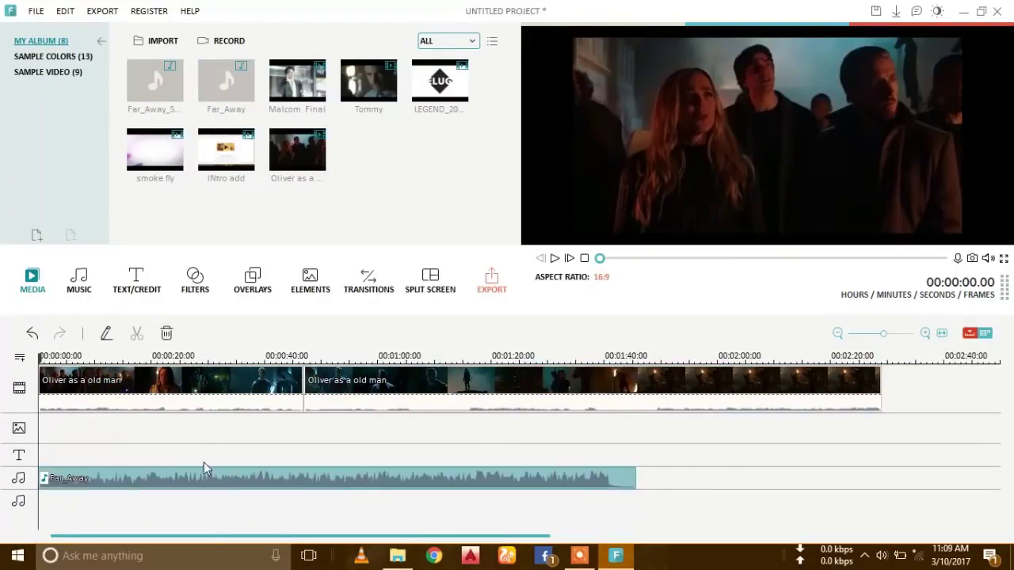
pyautogui.press('space')
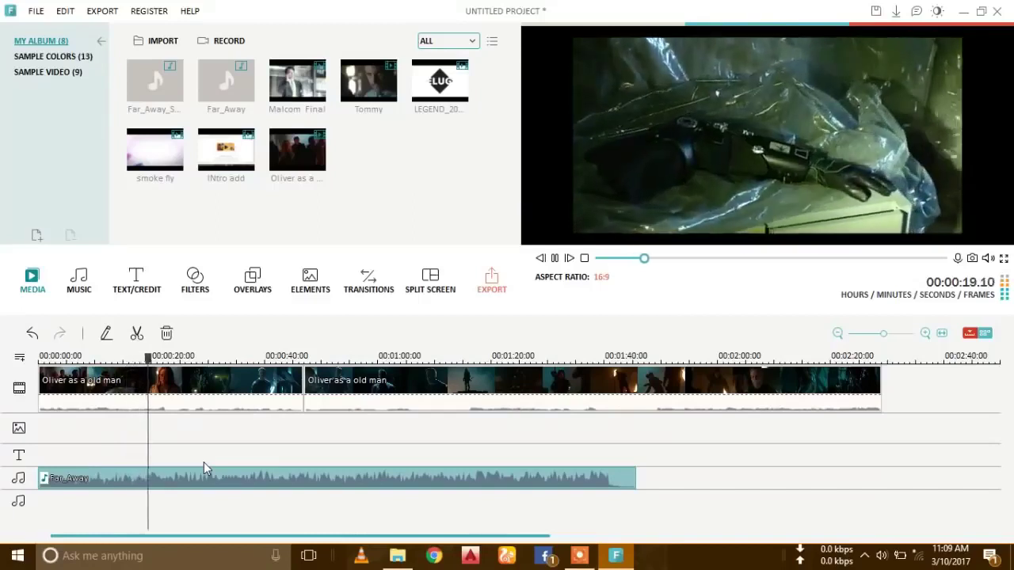
pyautogui.press('space')
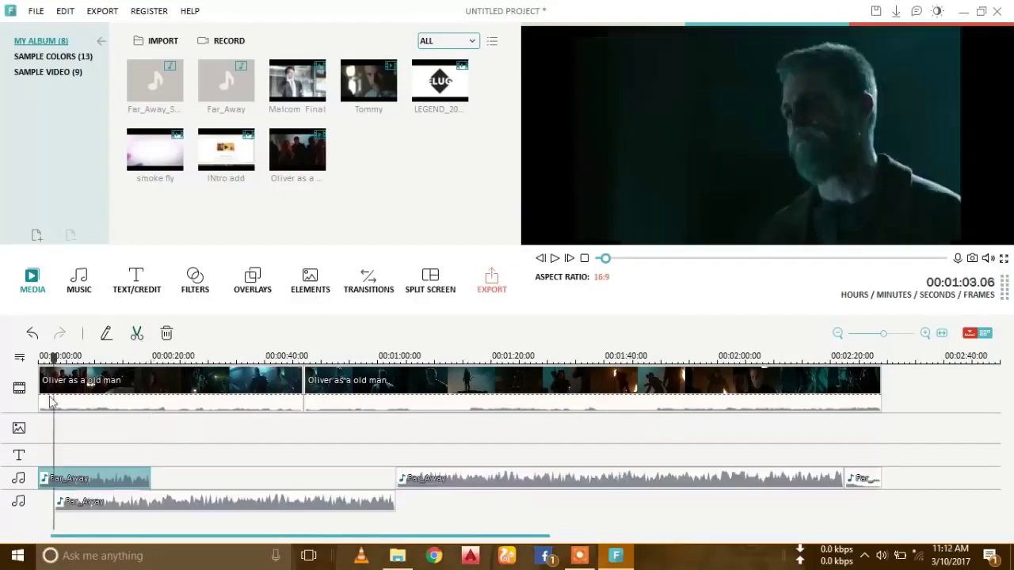
# Step: Split the Far_Away clip on the second audio track where the first track's opening clip ends and delete the overlapping first part
pyautogui.moveTo(54, 371); pyautogui.dragTo(152, 377)
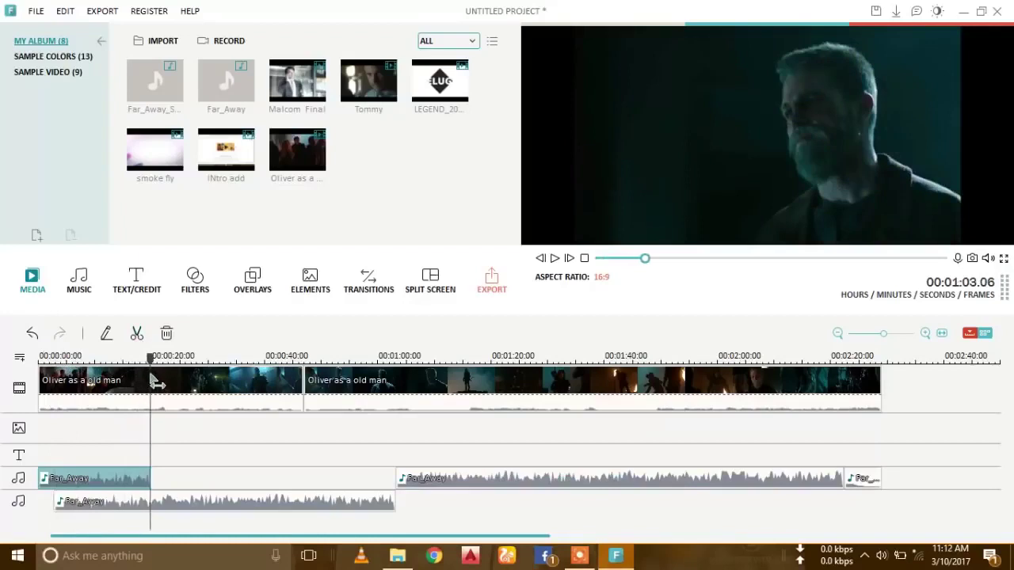
pyautogui.click(139, 505)
pyautogui.click(136, 332)
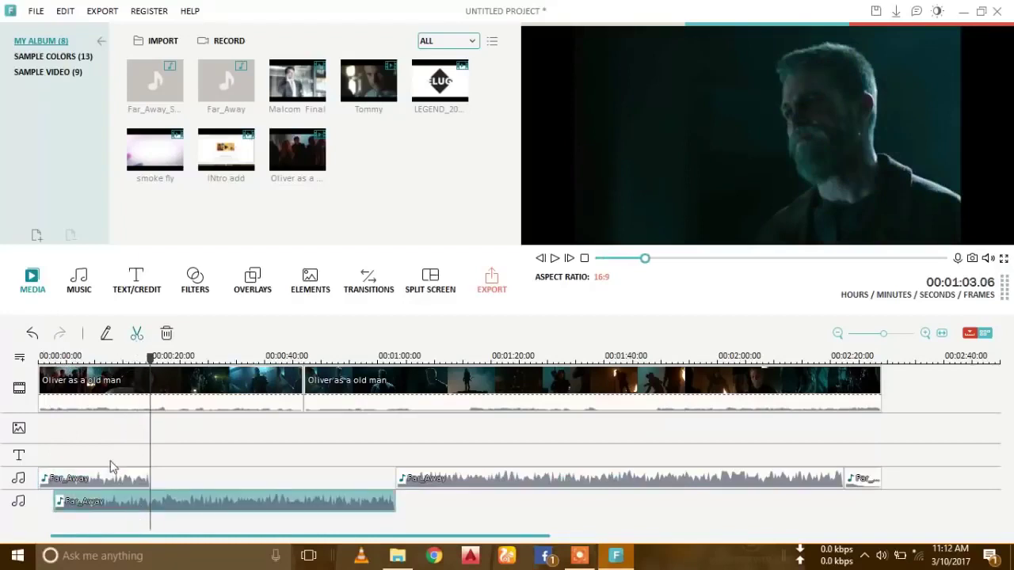
pyautogui.rightClick(106, 501)
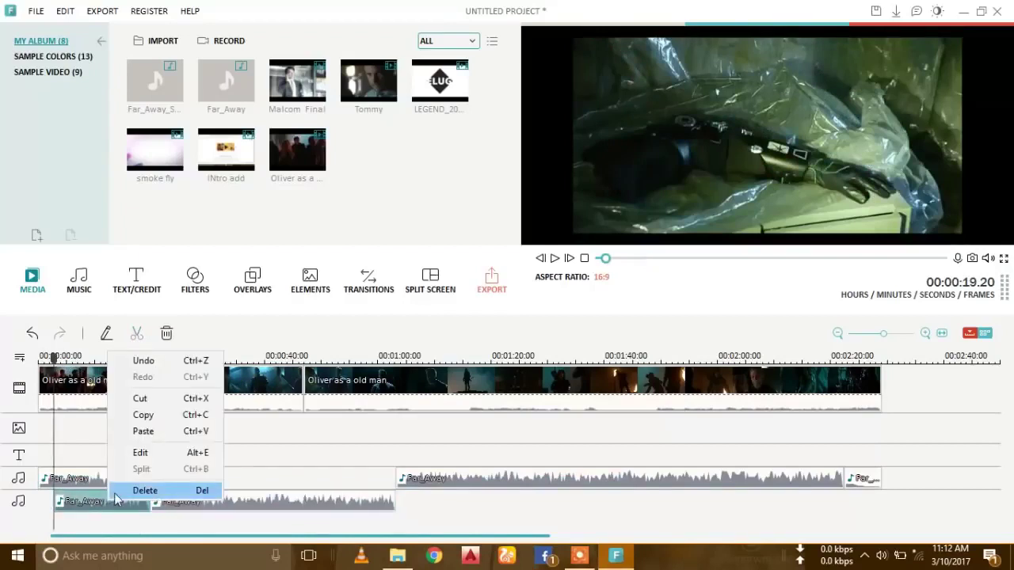
pyautogui.click(114, 491)
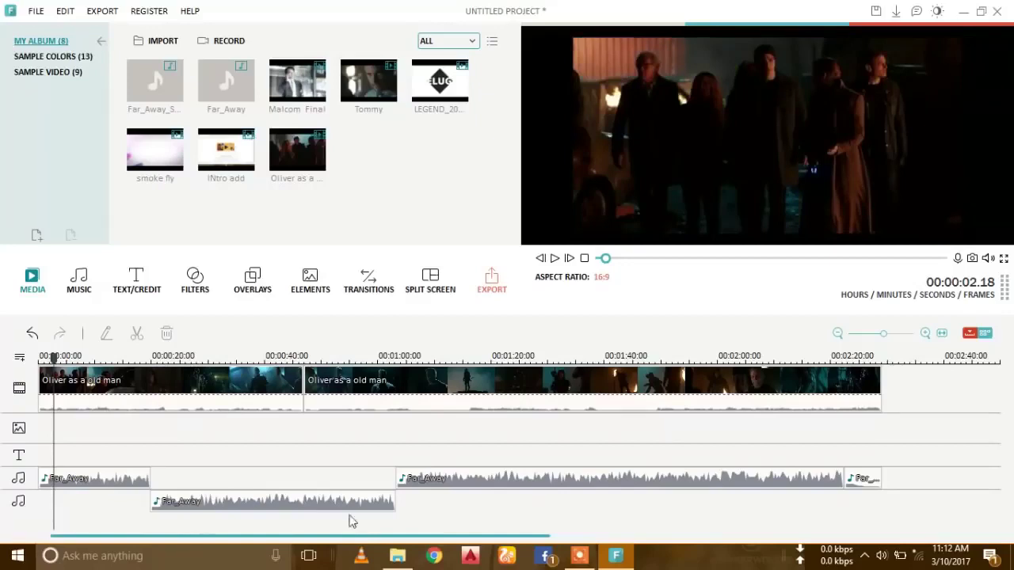
# Step: Move the remaining Far_Away clip from the second audio track into the gap on the first audio track
pyautogui.moveTo(584, 561)
pyautogui.click(132, 478)
pyautogui.click(228, 504)
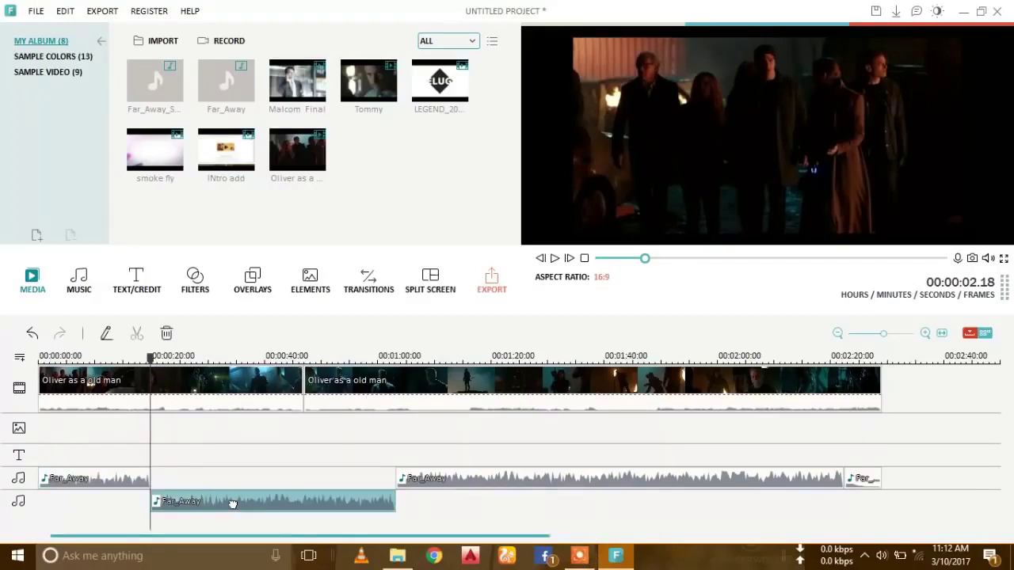
pyautogui.moveTo(232, 504); pyautogui.dragTo(235, 487)
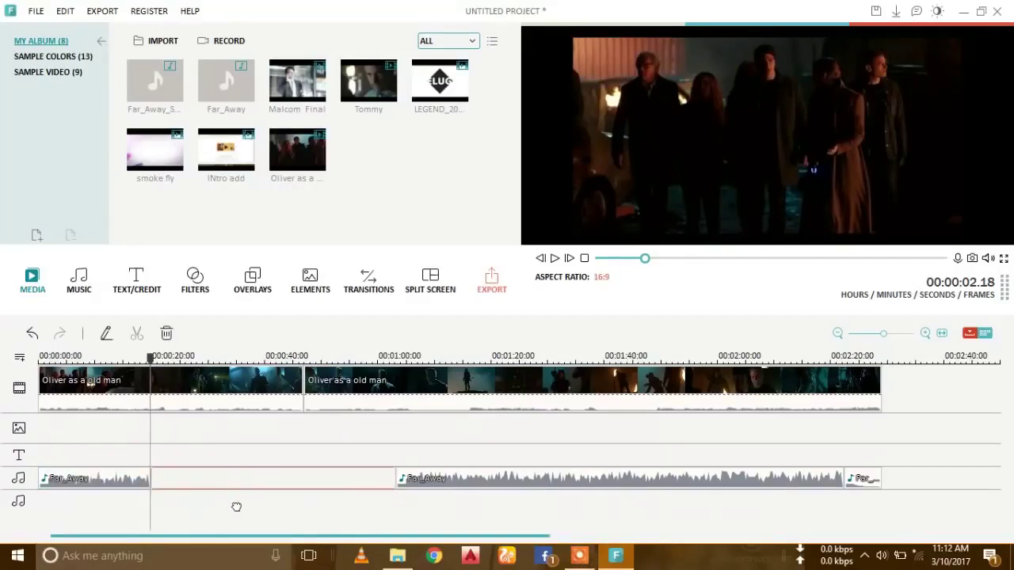
pyautogui.moveTo(236, 506); pyautogui.dragTo(235, 511)
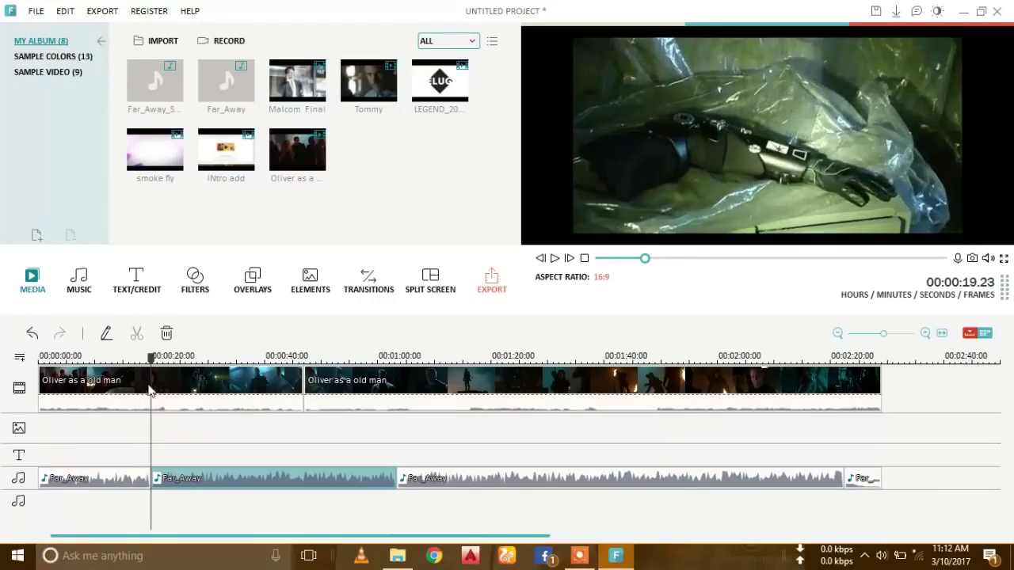
# Step: Play back the video from near the beginning to check the background music against the original sound
pyautogui.moveTo(152, 361); pyautogui.dragTo(46, 360)
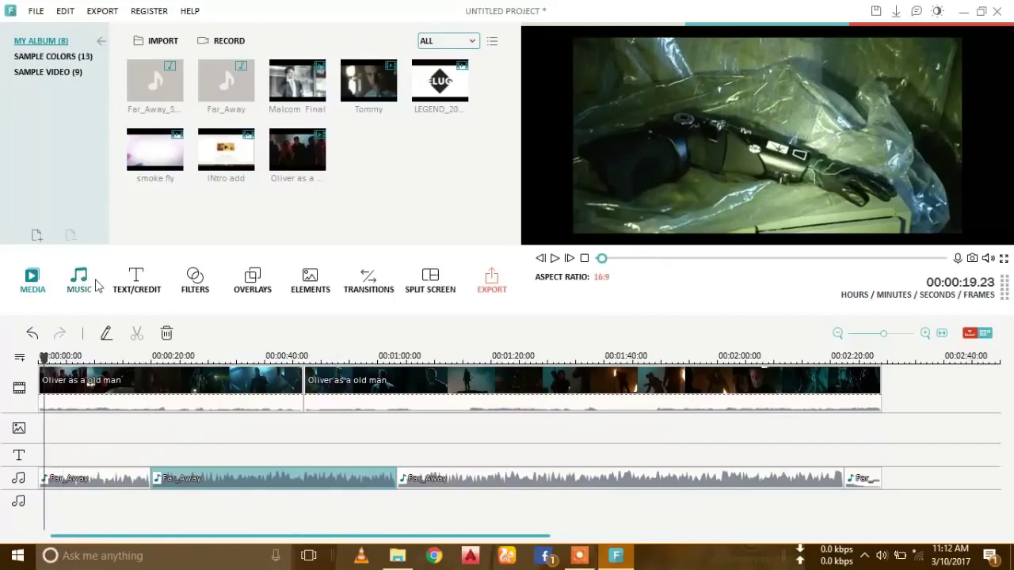
pyautogui.click(115, 381)
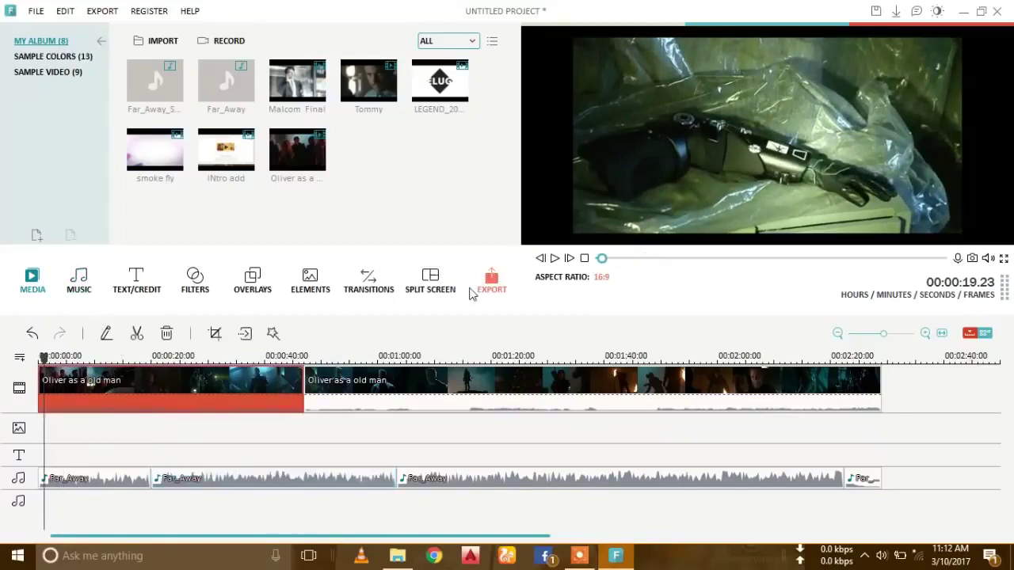
pyautogui.click(555, 258)
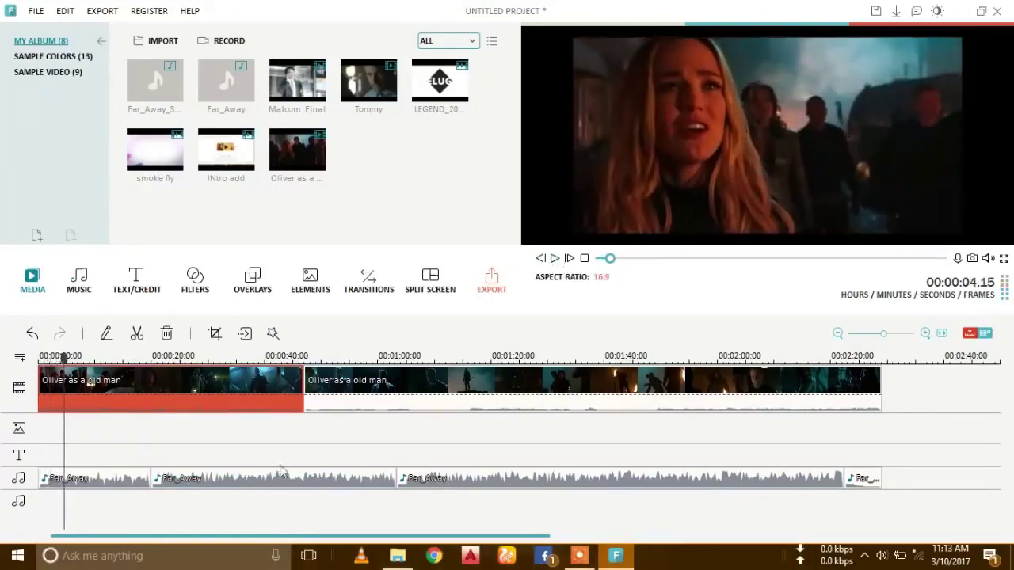
# Step: Reduce the volume of the first Far_Away music clip to 61, listen to it, and lower it further
pyautogui.doubleClick(120, 481)
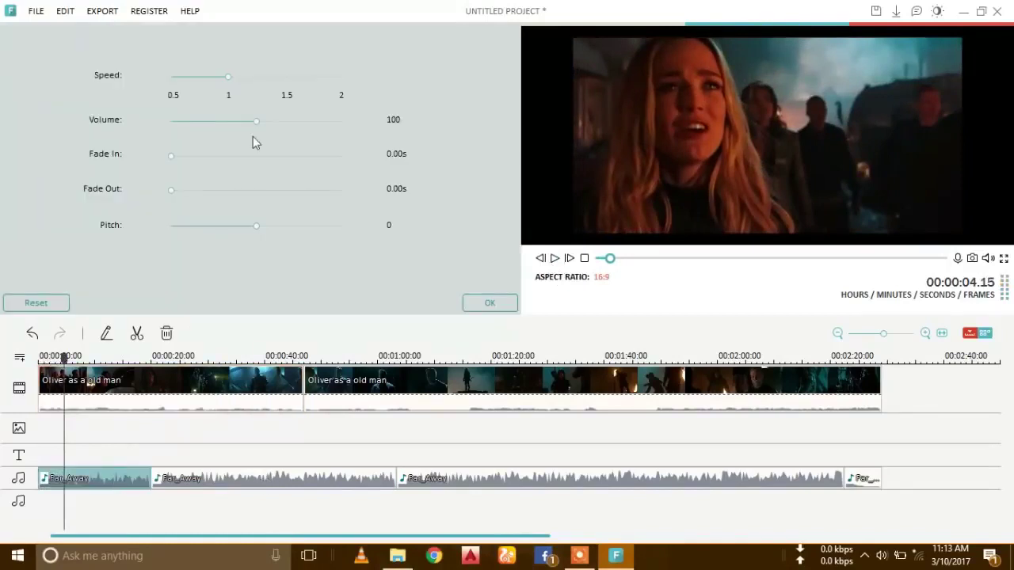
pyautogui.click(223, 121)
pyautogui.click(491, 303)
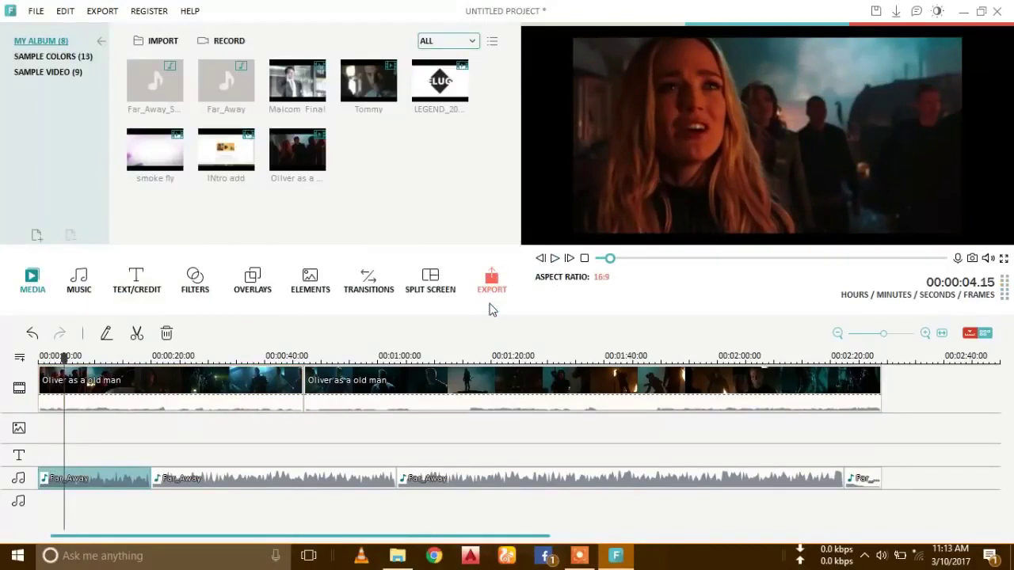
pyautogui.doubleClick(118, 479)
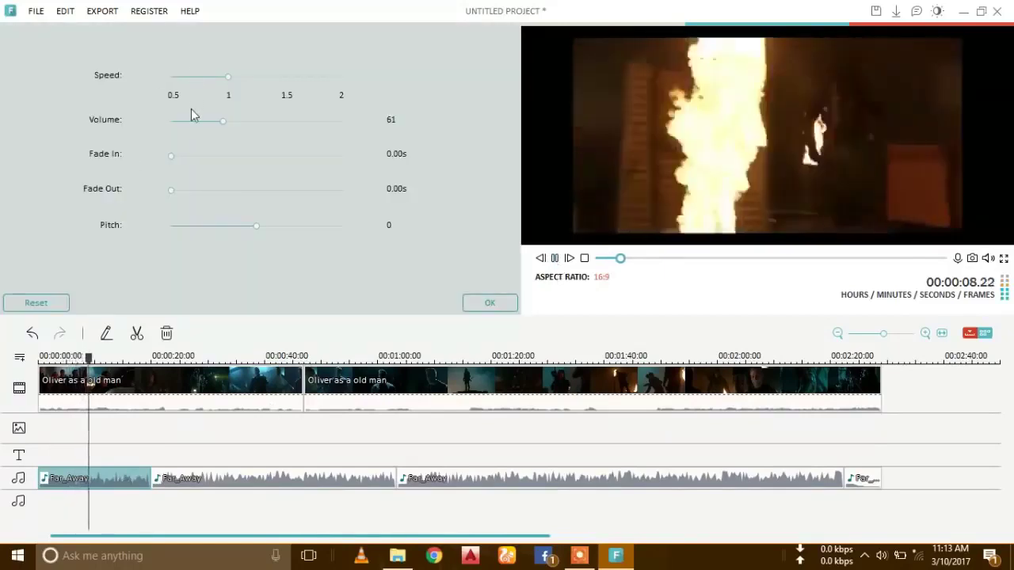
pyautogui.click(189, 122)
pyautogui.click(485, 303)
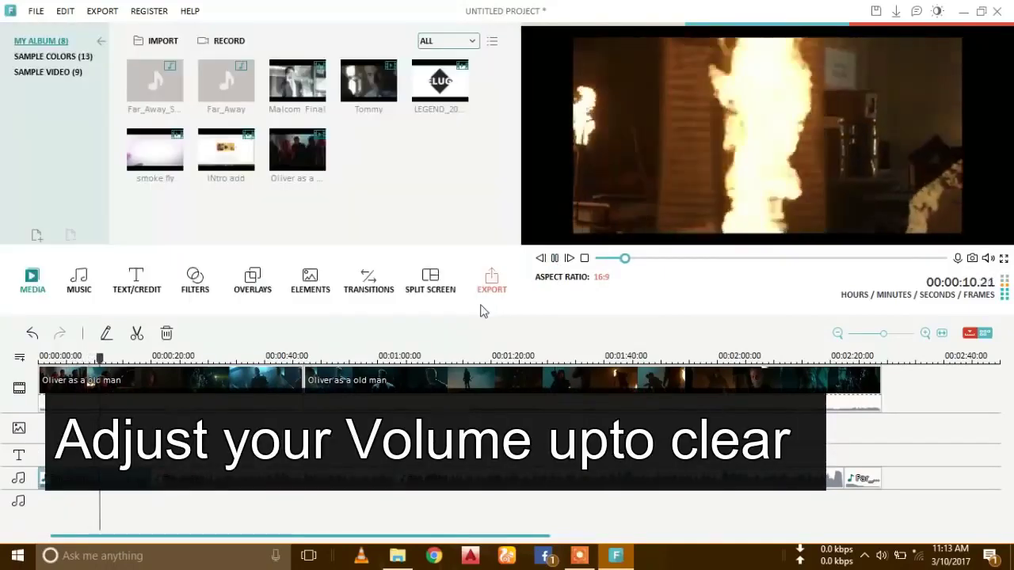
# Step: Lower the first Far_Away clip's volume to 8, listen to the result, and recheck the clip's audio settings
pyautogui.doubleClick(119, 478)
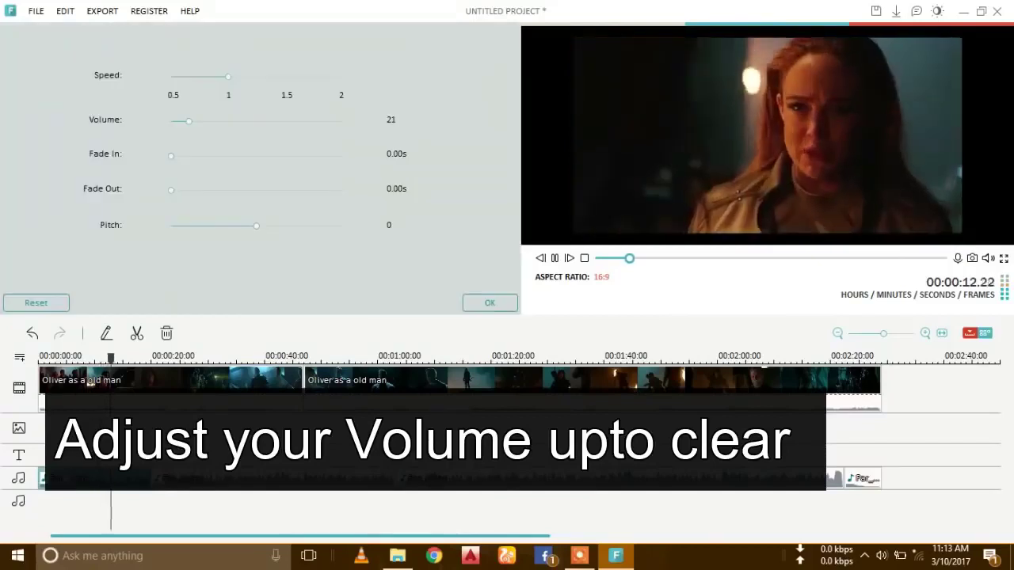
pyautogui.click(179, 121)
pyautogui.click(479, 303)
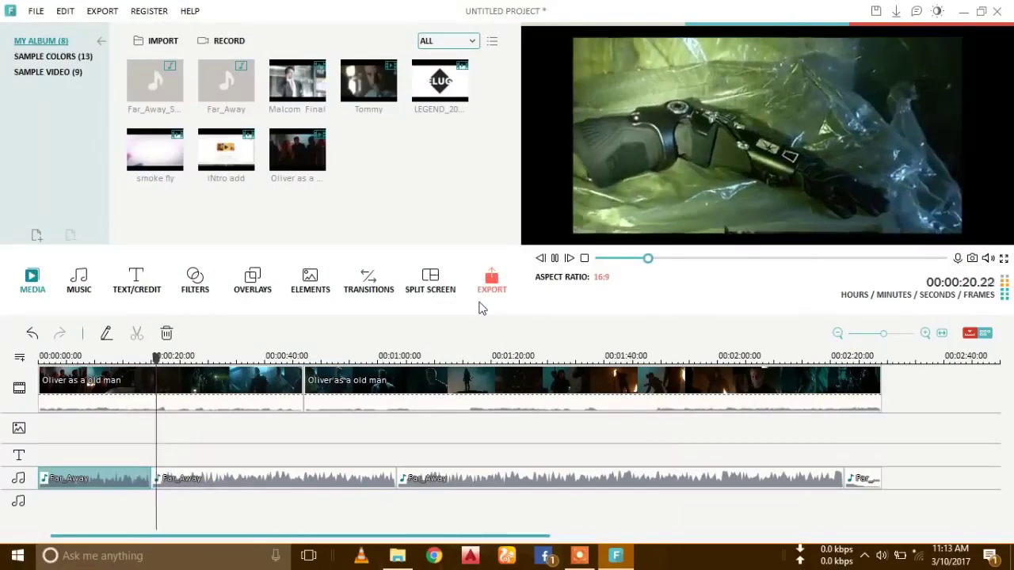
pyautogui.press('space')
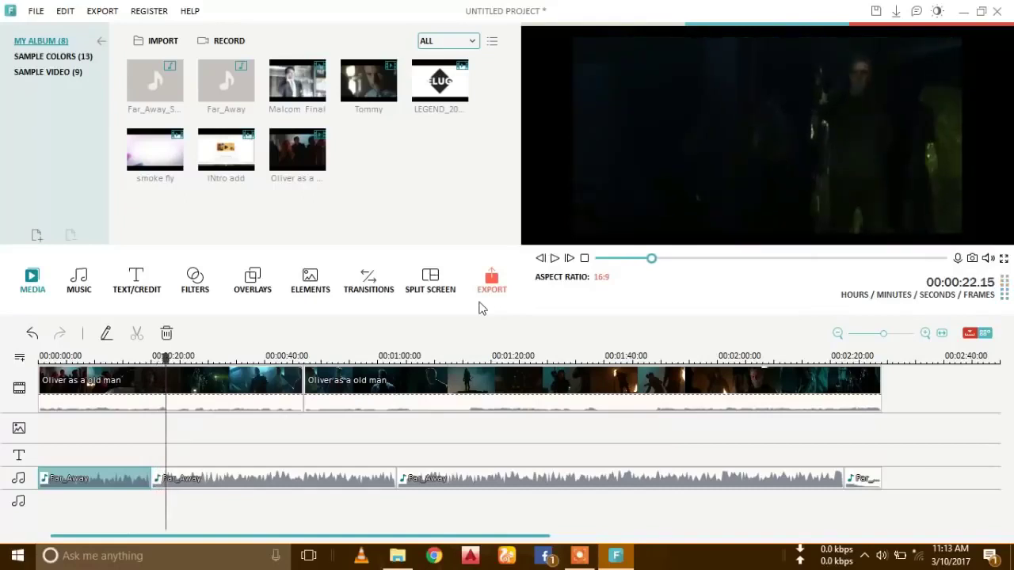
pyautogui.doubleClick(97, 484)
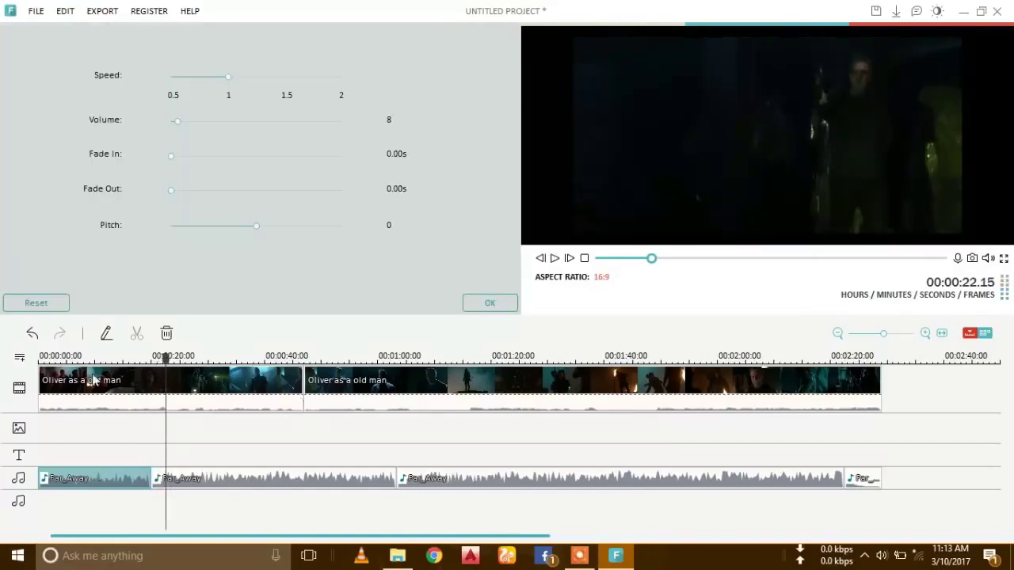
pyautogui.click(503, 308)
# Step: Reduce the volume of the three remaining Far_Away clips on the audio track to a low background level
pyautogui.doubleClick(263, 478)
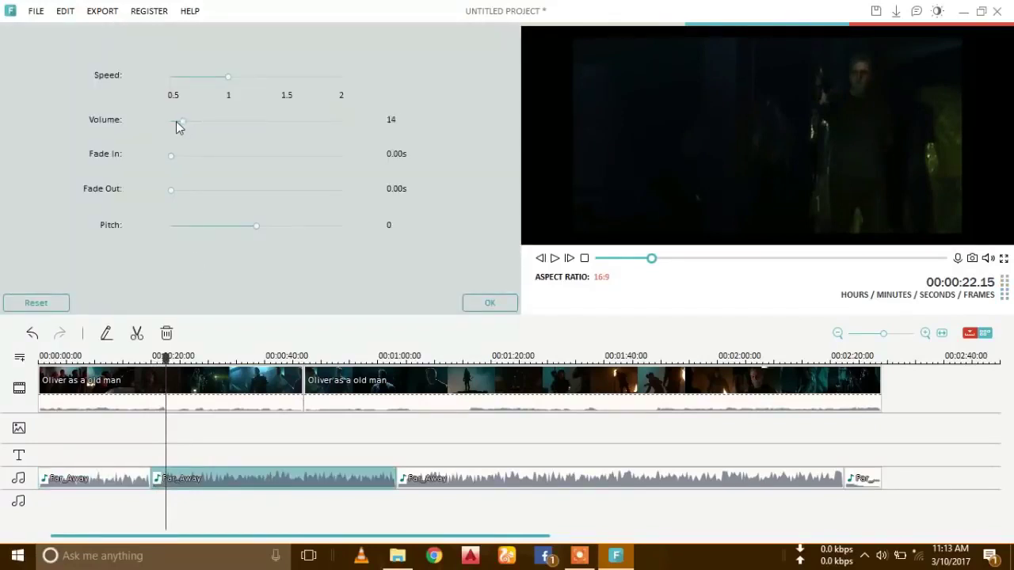
pyautogui.click(485, 305)
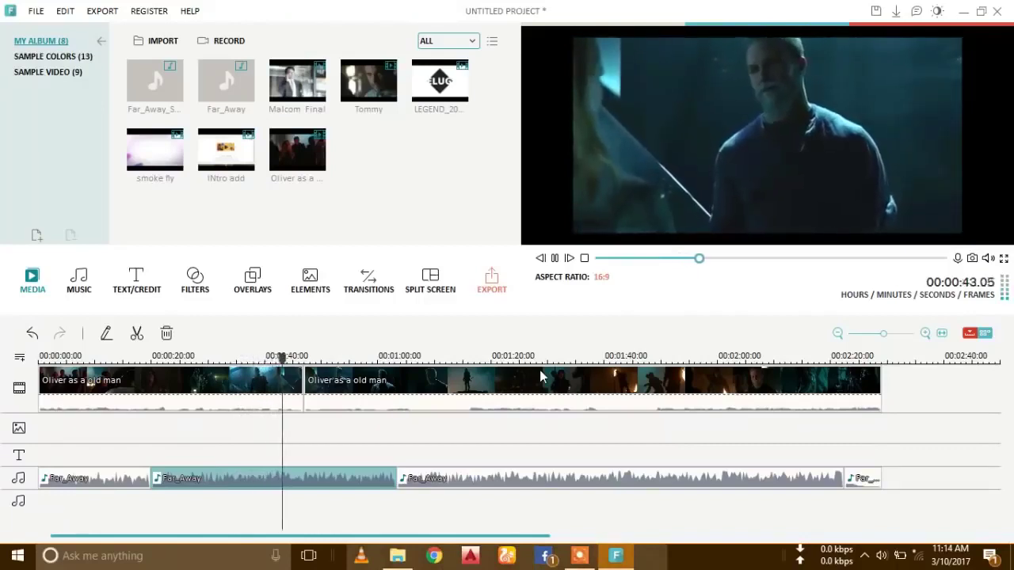
pyautogui.doubleClick(512, 478)
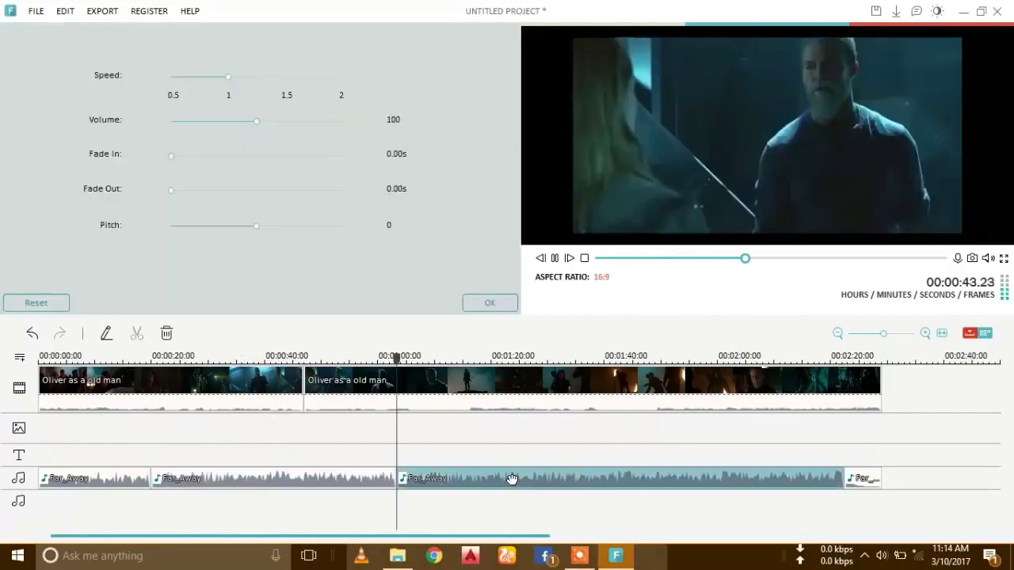
pyautogui.click(178, 122)
pyautogui.click(489, 303)
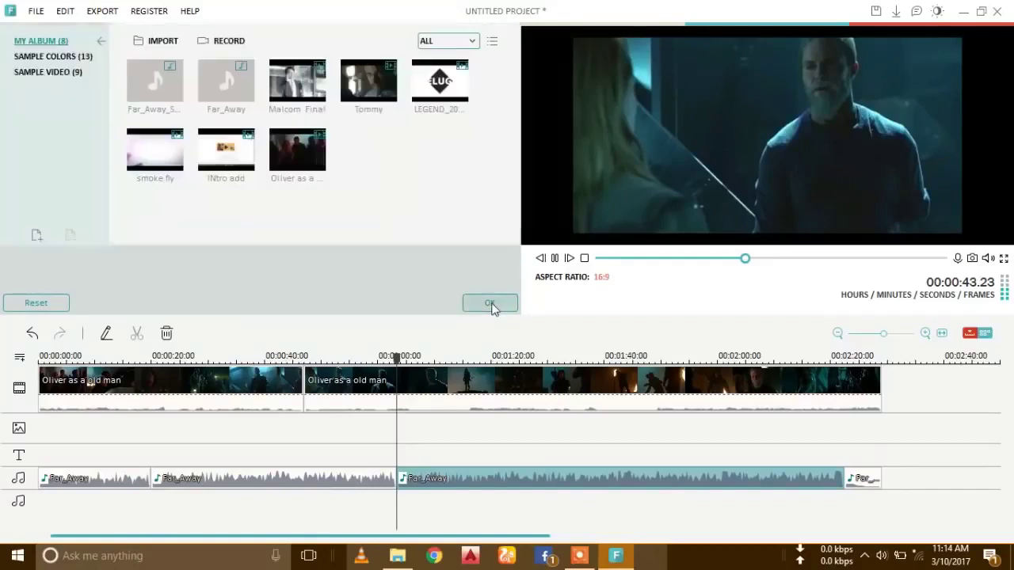
pyautogui.doubleClick(866, 479)
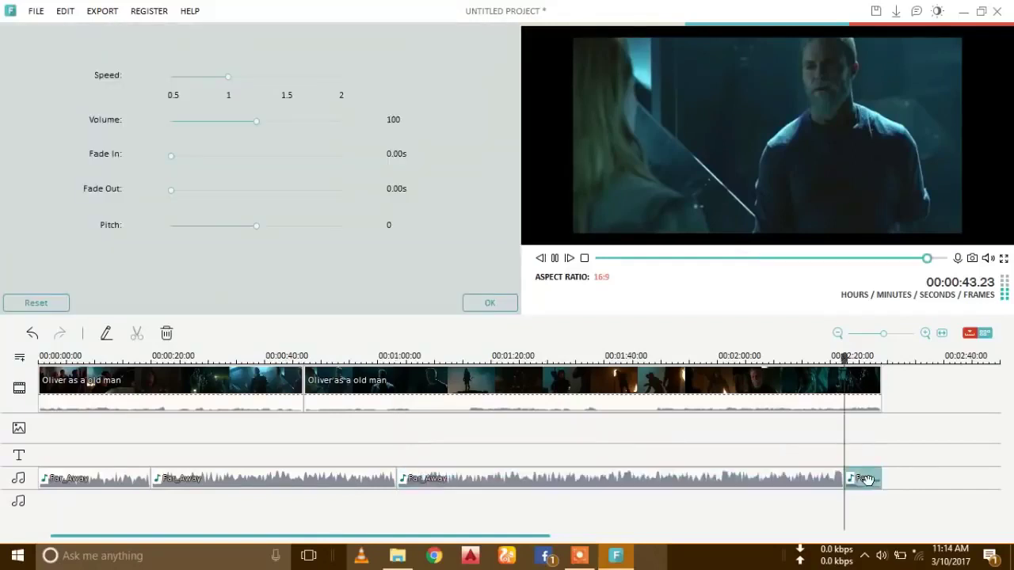
pyautogui.click(176, 122)
pyautogui.click(487, 303)
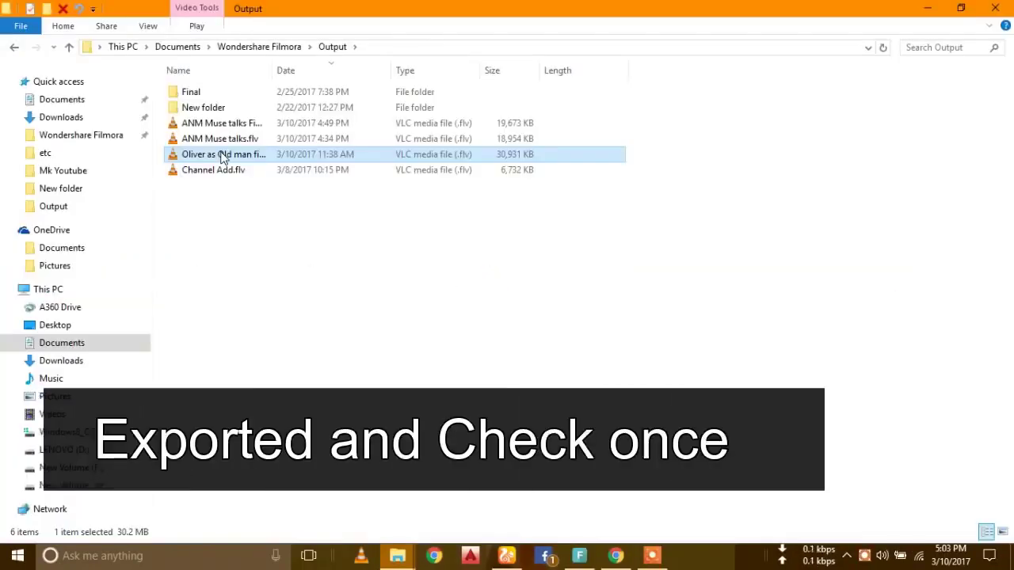
# Step: Play the exported Oliver as Old man final video and upload Oliver as Old man final.flv to YouTube in Chrome
pyautogui.doubleClick(222, 156)
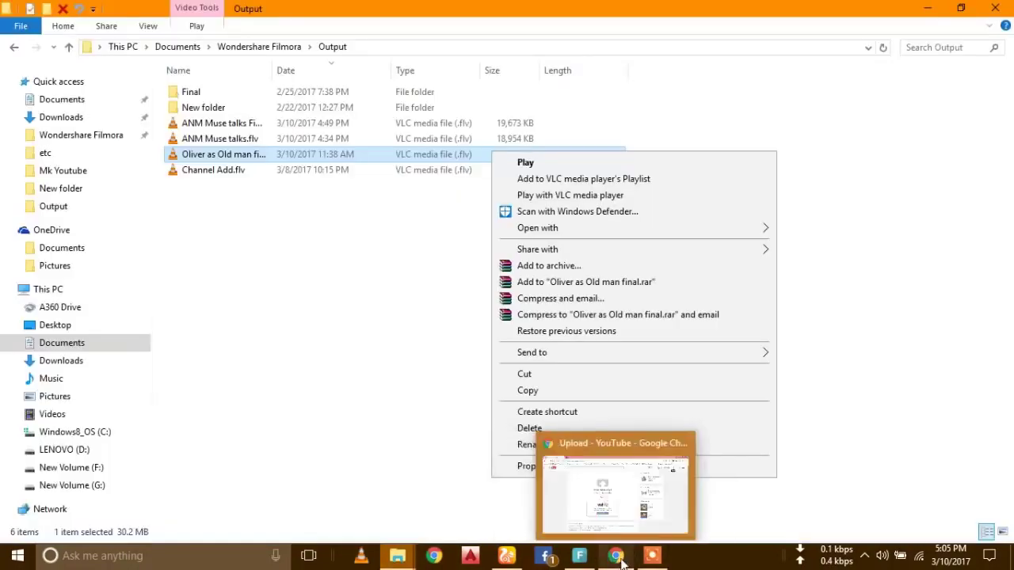
pyautogui.click(610, 507)
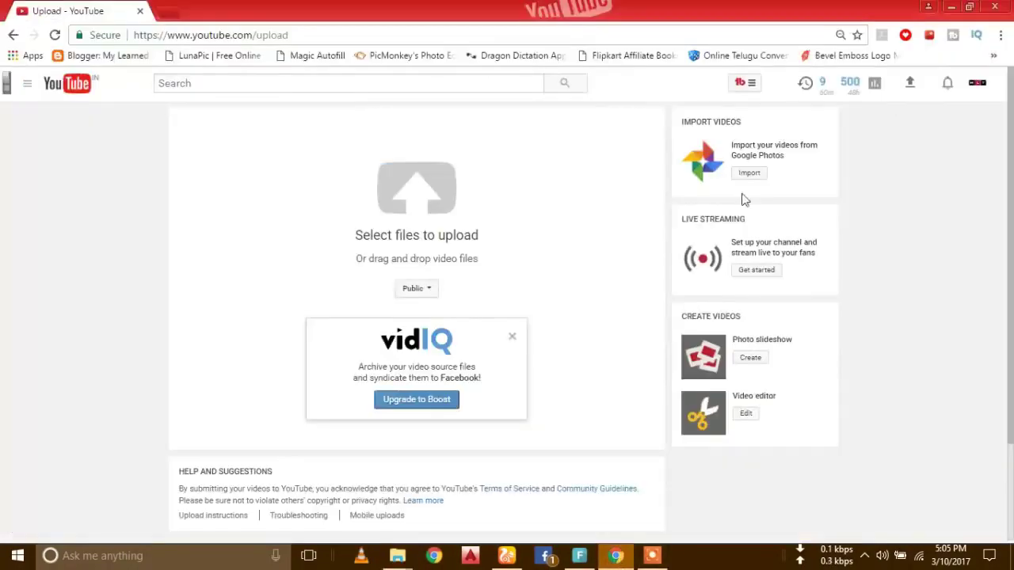
pyautogui.click(909, 82)
pyautogui.click(419, 209)
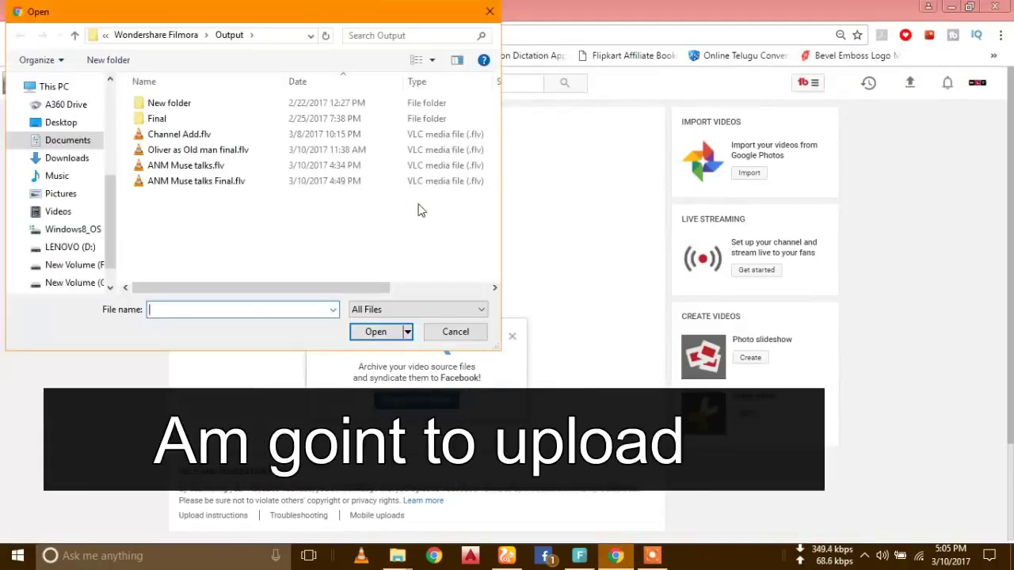
pyautogui.doubleClick(249, 154)
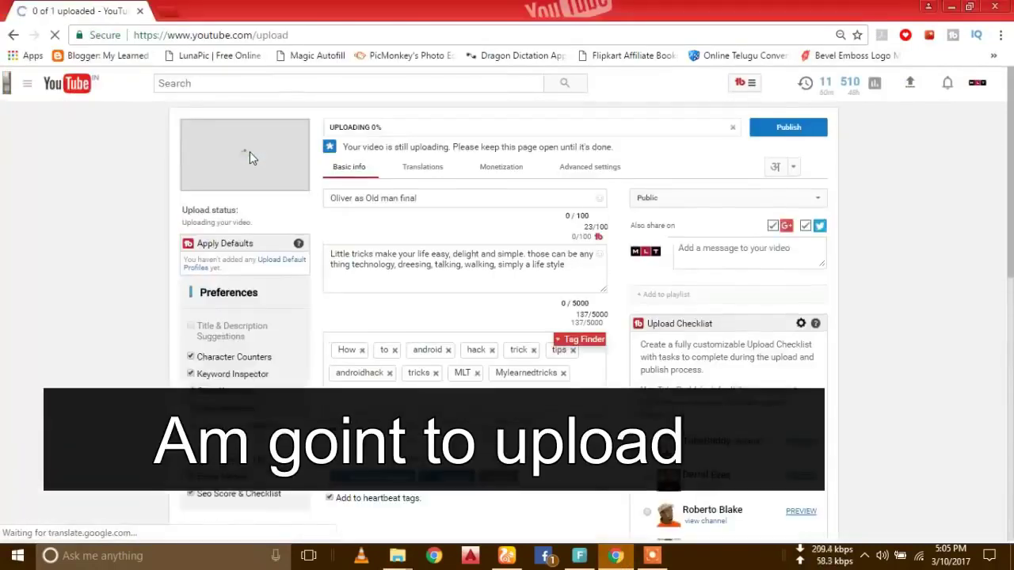
# Step: Remove "final" from the video title and insert "ueen" after "Oliver"
pyautogui.press('BackSpace')
pyautogui.press('BackSpace')
pyautogui.press('BackSpace')
pyautogui.press('BackSpace')
pyautogui.press('BackSpace')
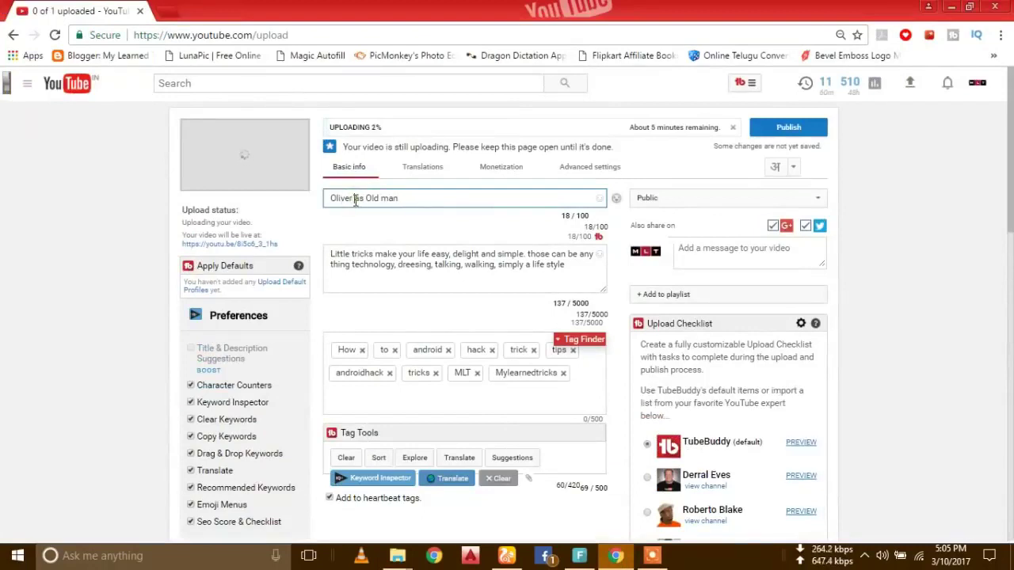
pyautogui.click(358, 198)
pyautogui.press('BackSpace')
pyautogui.write('ueen')
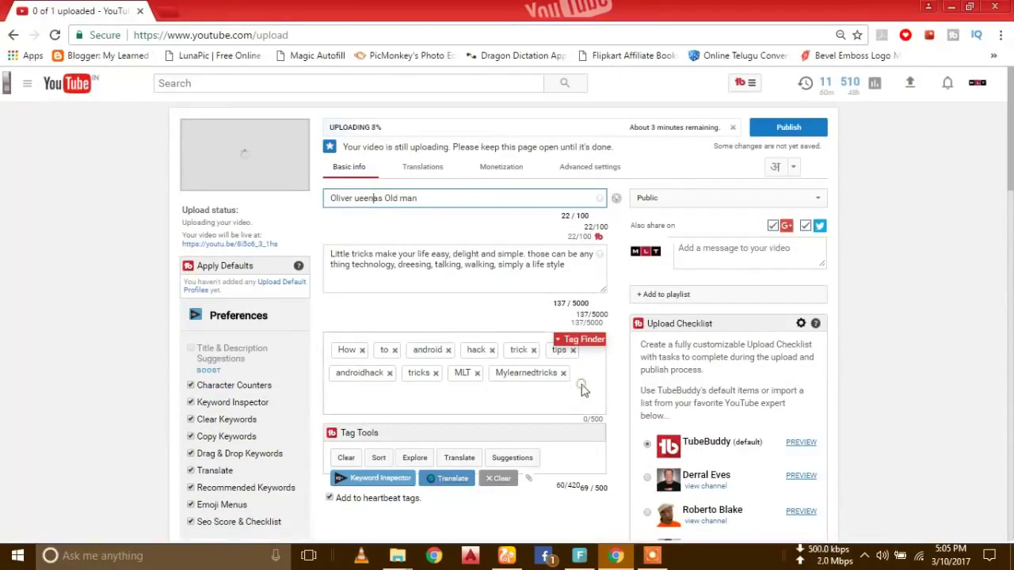
# Step: Clear all the default tags from the video and add it to the Entertainment playlist
pyautogui.click(582, 388)
pyautogui.press('BackSpace')
pyautogui.press('BackSpace')
pyautogui.press('BackSpace')
pyautogui.press('BackSpace')
pyautogui.press('BackSpace')
pyautogui.press('BackSpace')
pyautogui.press('BackSpace')
pyautogui.press('BackSpace')
pyautogui.press('BackSpace')
pyautogui.press('BackSpace')
pyautogui.press('BackSpace')
pyautogui.press('BackSpace')
pyautogui.press('BackSpace')
pyautogui.press('BackSpace')
pyautogui.press('BackSpace')
pyautogui.press('BackSpace')
pyautogui.press('BackSpace')
pyautogui.press('BackSpace')
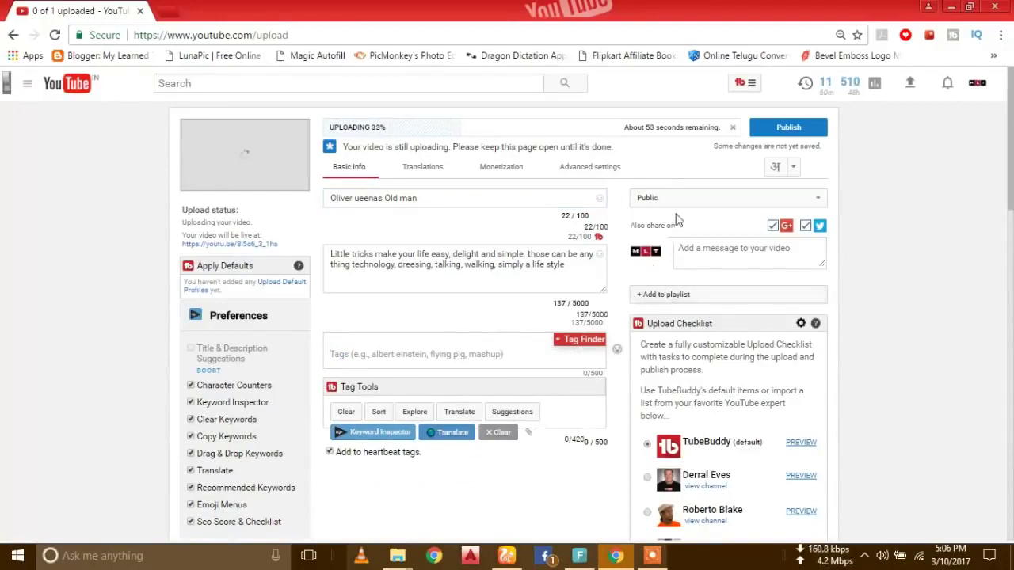
pyautogui.click(675, 295)
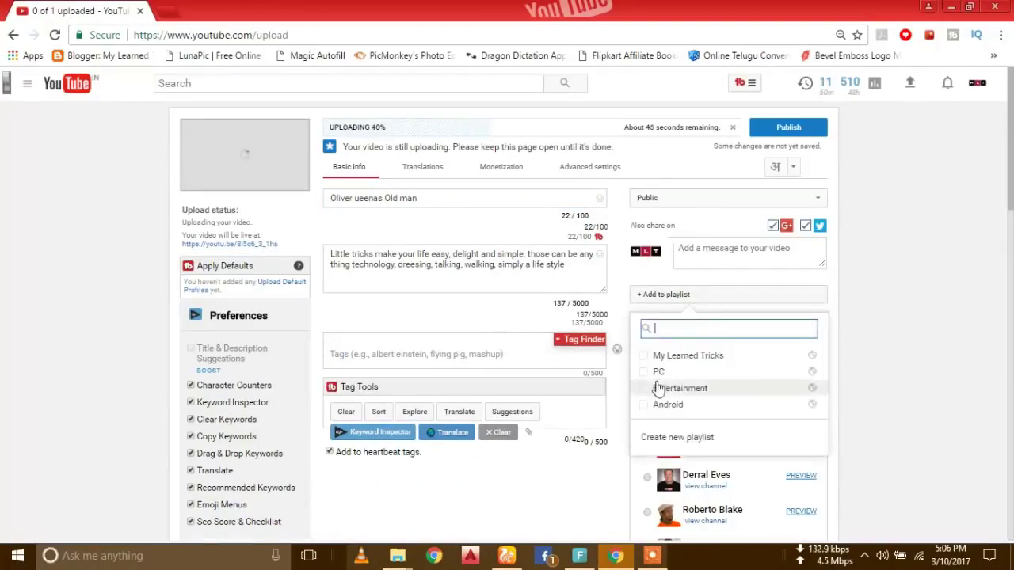
pyautogui.click(644, 388)
# Step: Add the tags "Oliver Queen", "Stephen amell" and "arrow season 5" to the video
pyautogui.click(513, 363)
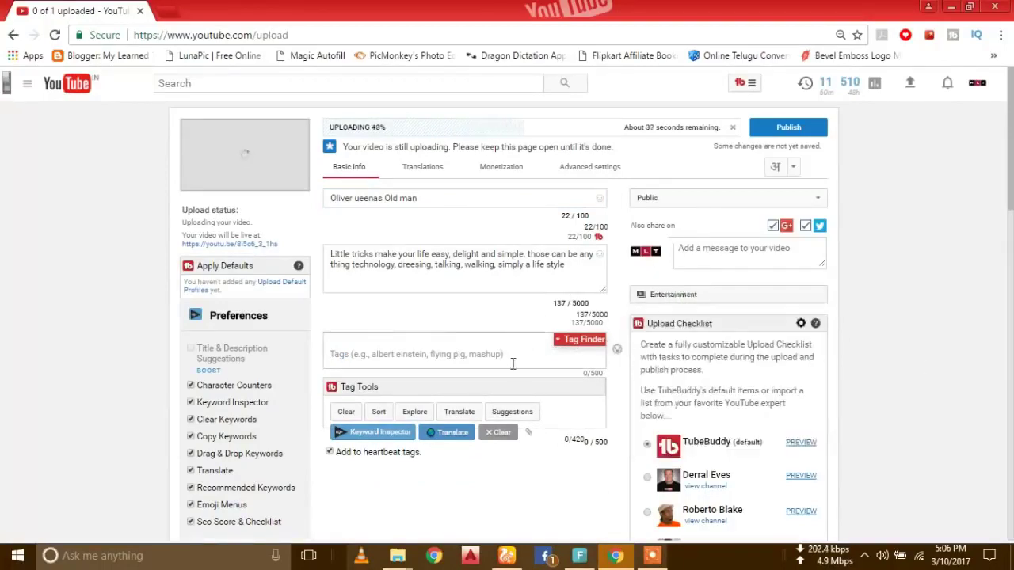
pyautogui.write('Oll')
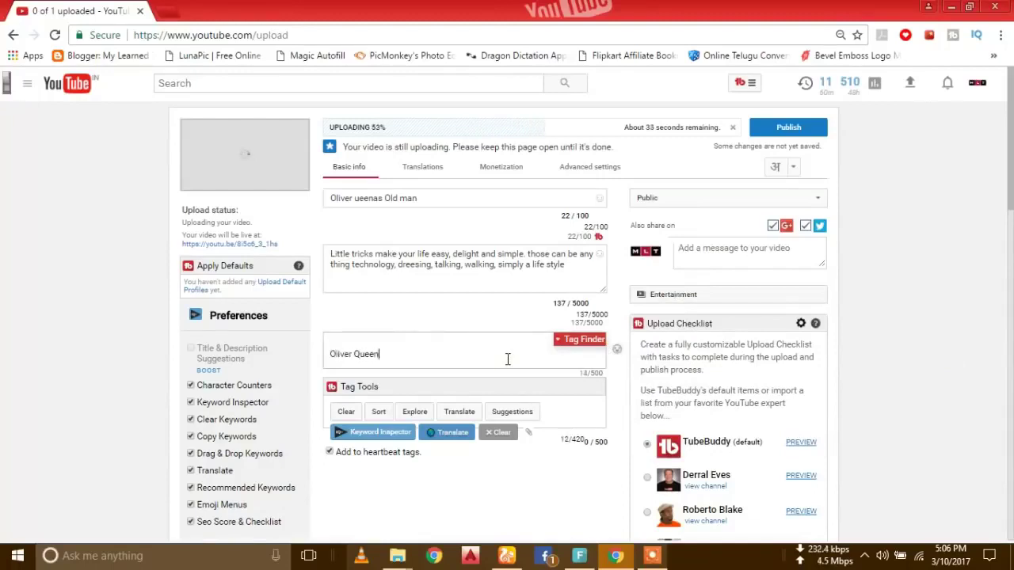
pyautogui.write('ver Queen')
pyautogui.press('Return')
pyautogui.write('Stephen amel')
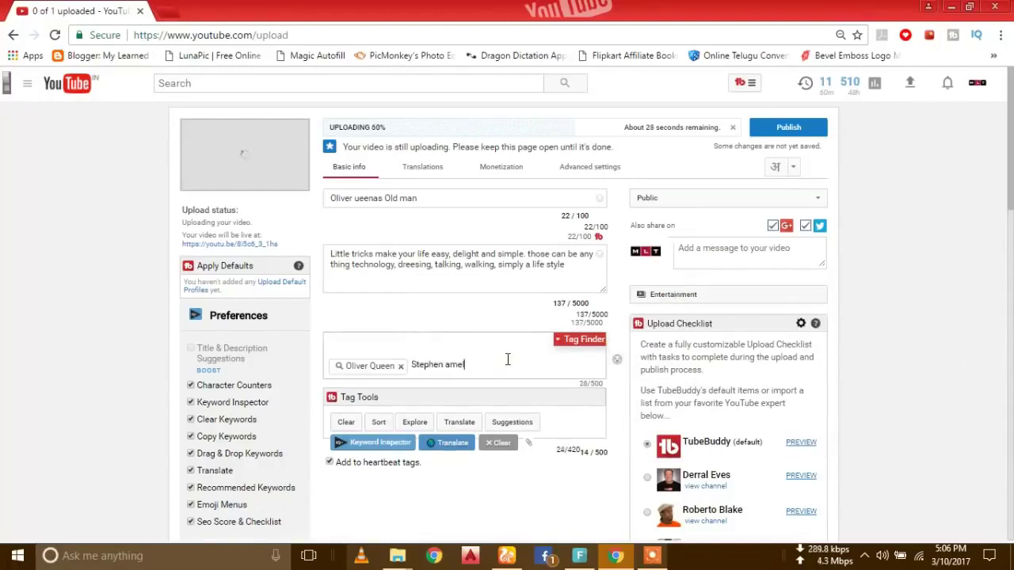
pyautogui.write('l')
pyautogui.press('Return')
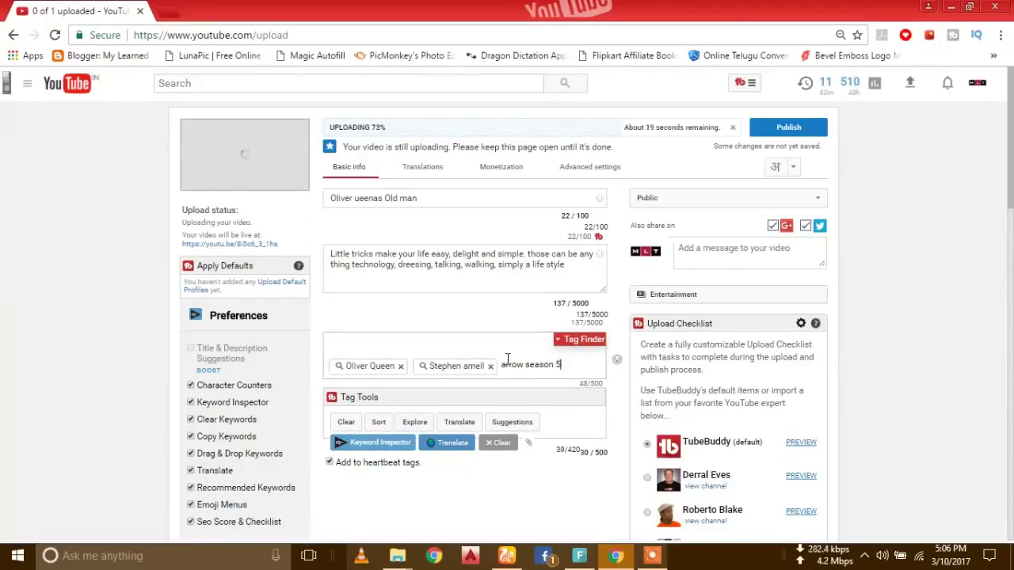
pyautogui.write('arrow season 5')
pyautogui.press('Return')
# Step: Add the tags "prometheus", "arrow vigilante", "the green arrow" and "arrow cast" to the video
pyautogui.write('prometheus')
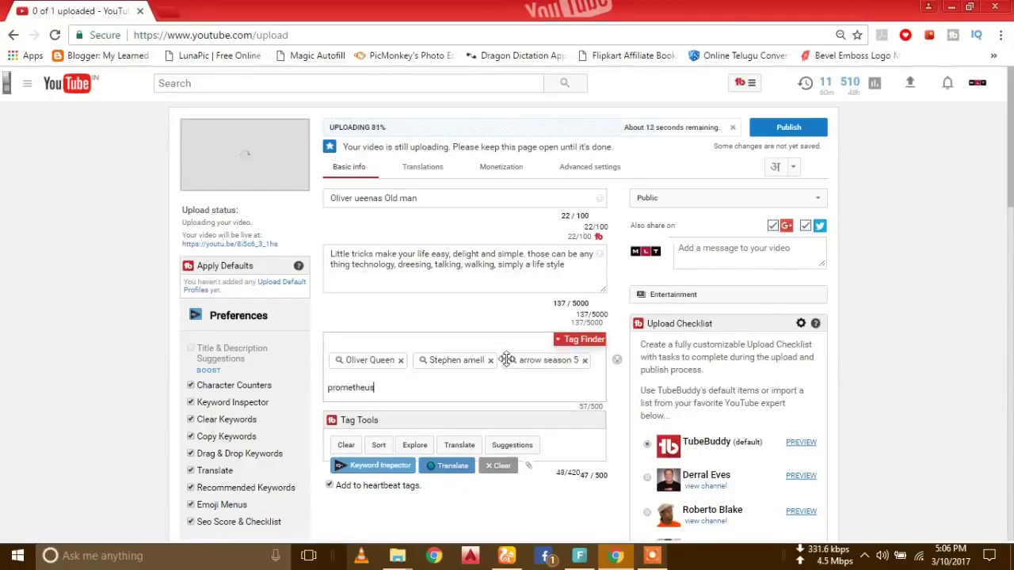
pyautogui.press('Return')
pyautogui.write('arrow vigilante')
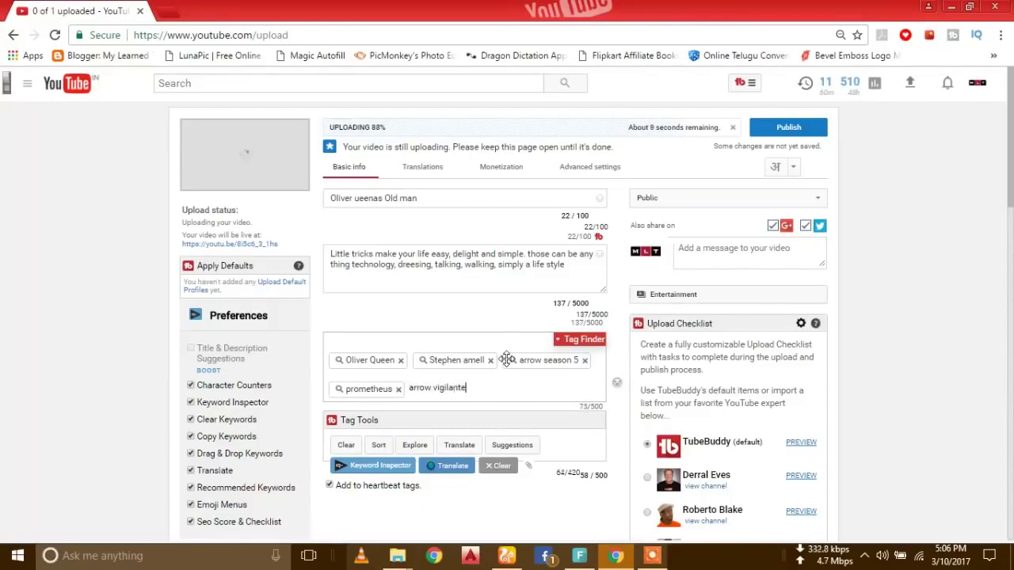
pyautogui.press('Return')
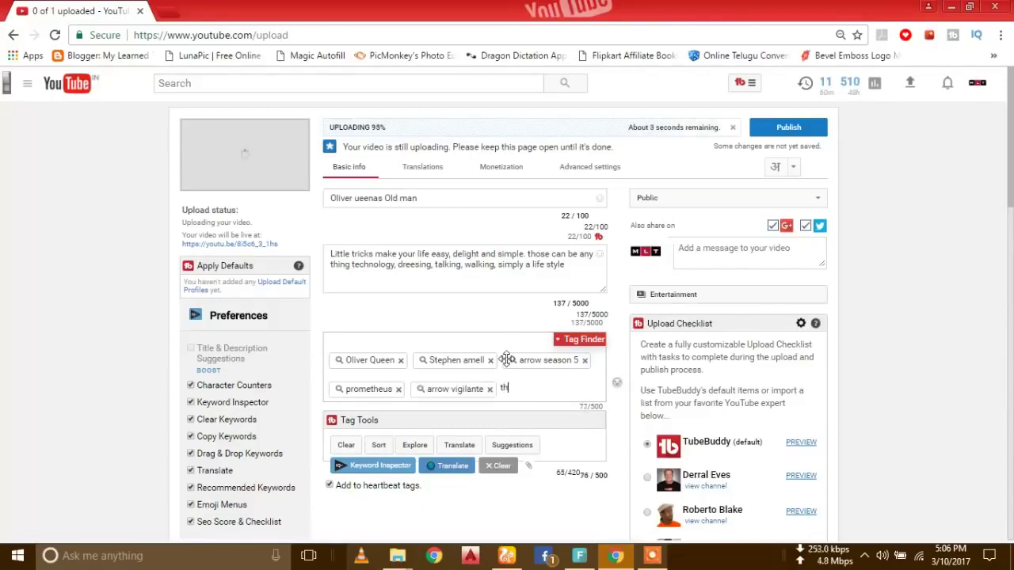
pyautogui.write('the green arrow')
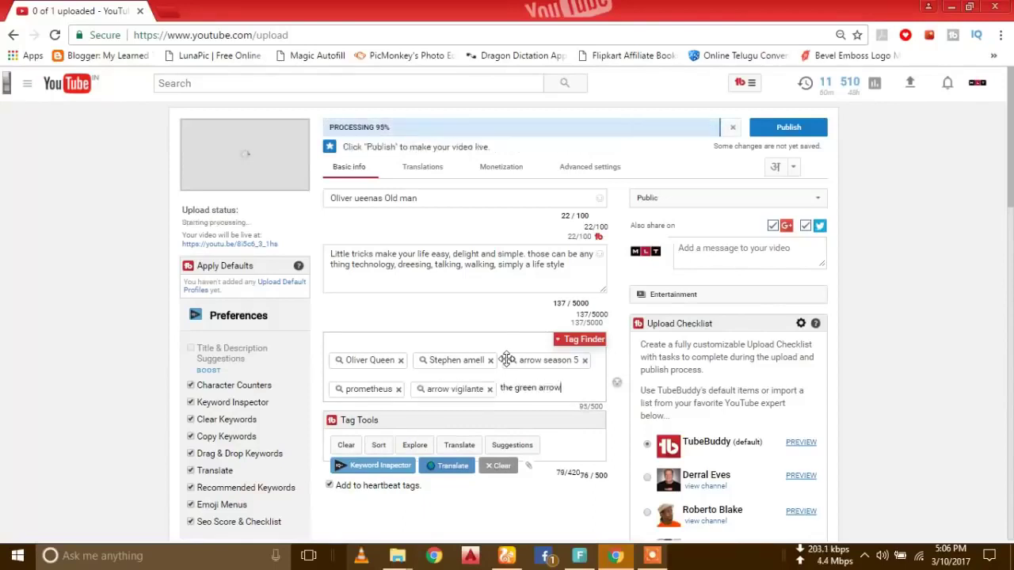
pyautogui.press('Return')
pyautogui.write('arrow cas')
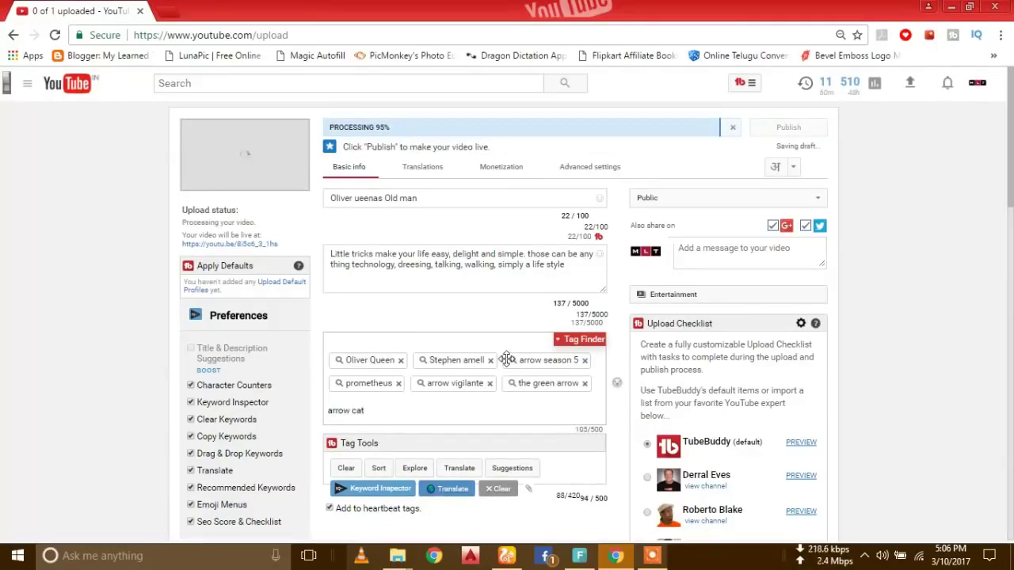
pyautogui.write('t')
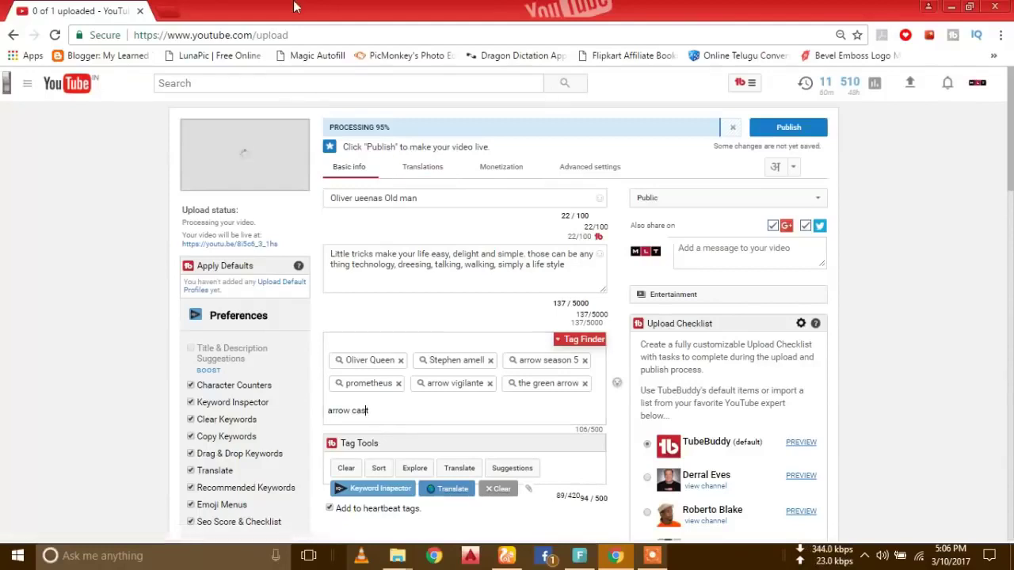
pyautogui.press('Return')
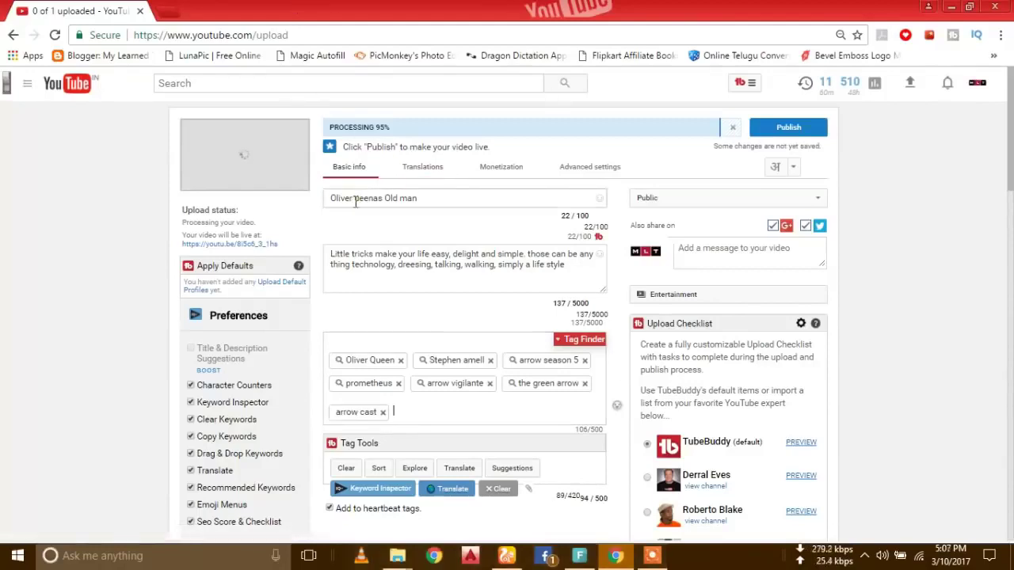
# Step: Correct the video title to "Oliver Queen as Old man"
pyautogui.click(355, 201)
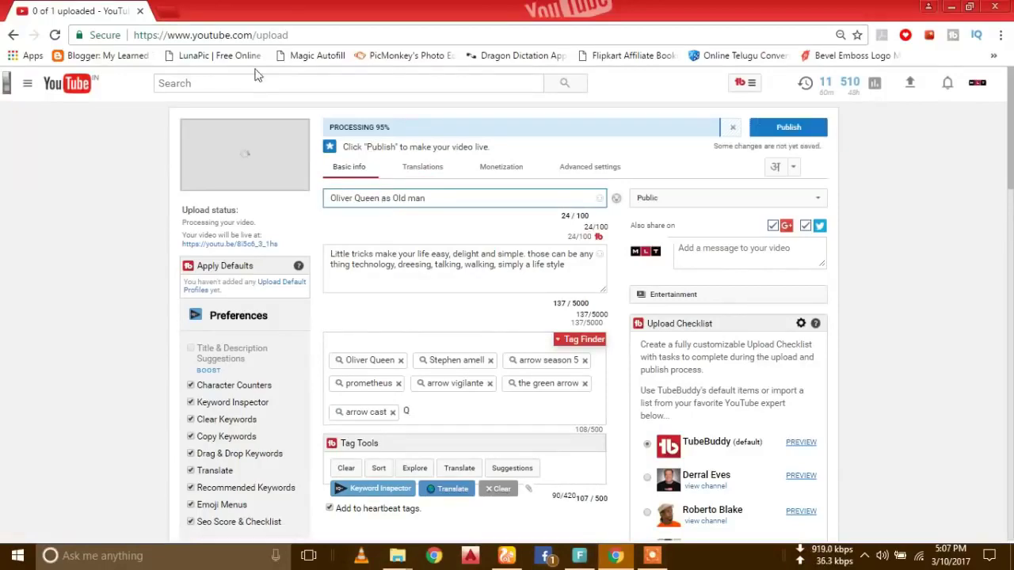
# Step: View the Google search for "Oliver queen as old man" and an existing Legends of Tomorrow video, and return to the upload page
pyautogui.moveTo(171, 12); pyautogui.dragTo(426, 13)
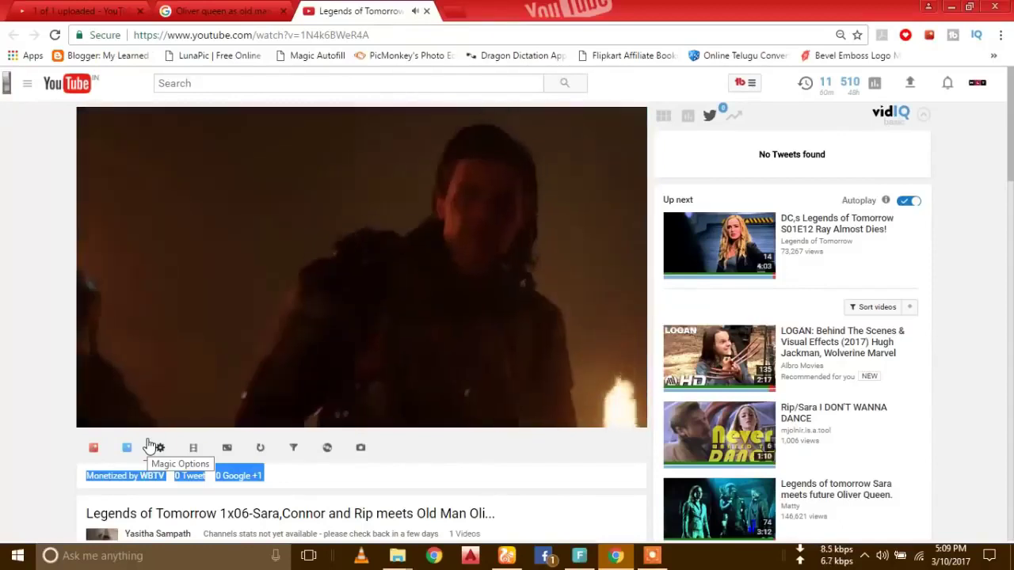
pyautogui.click(226, 10)
pyautogui.click(70, 9)
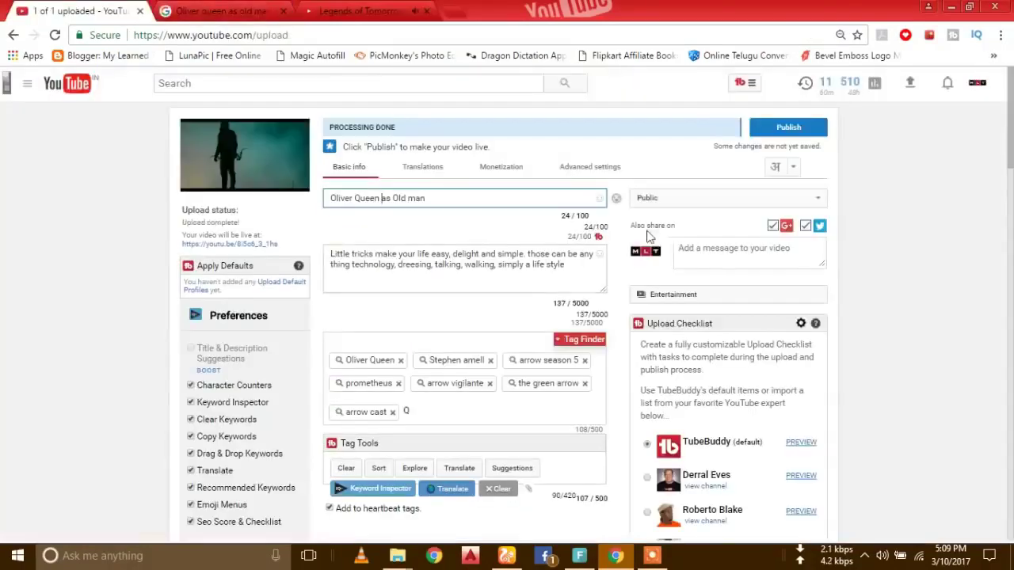
# Step: Publish the uploaded video and check the current date in the system calendar
pyautogui.click(781, 133)
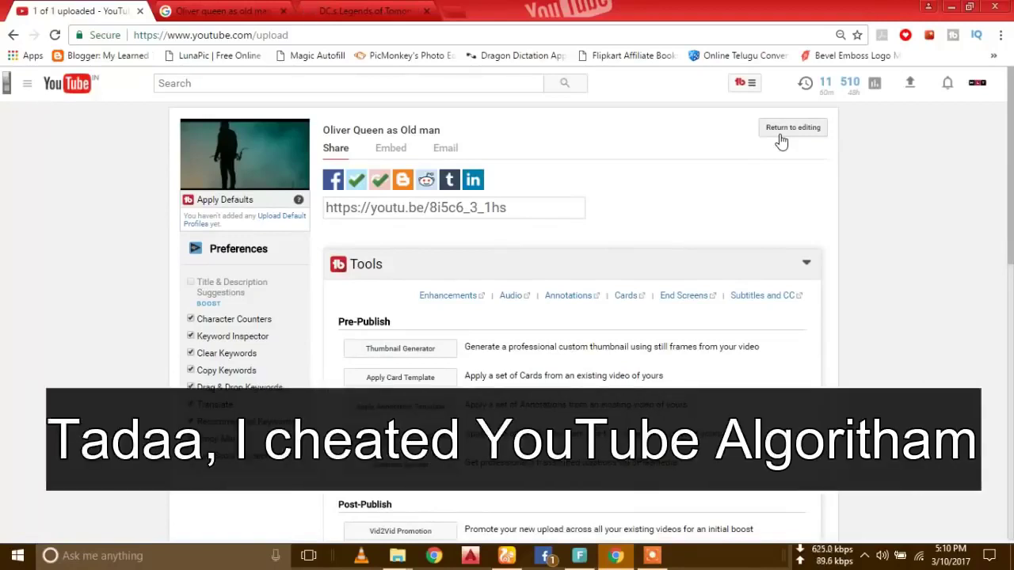
pyautogui.click(950, 558)
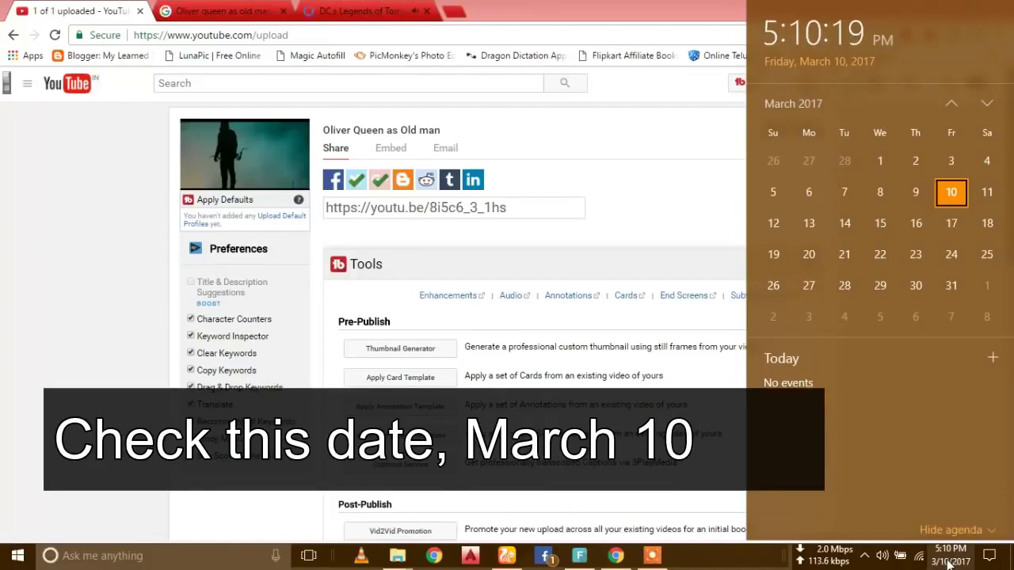
pyautogui.click(432, 26)
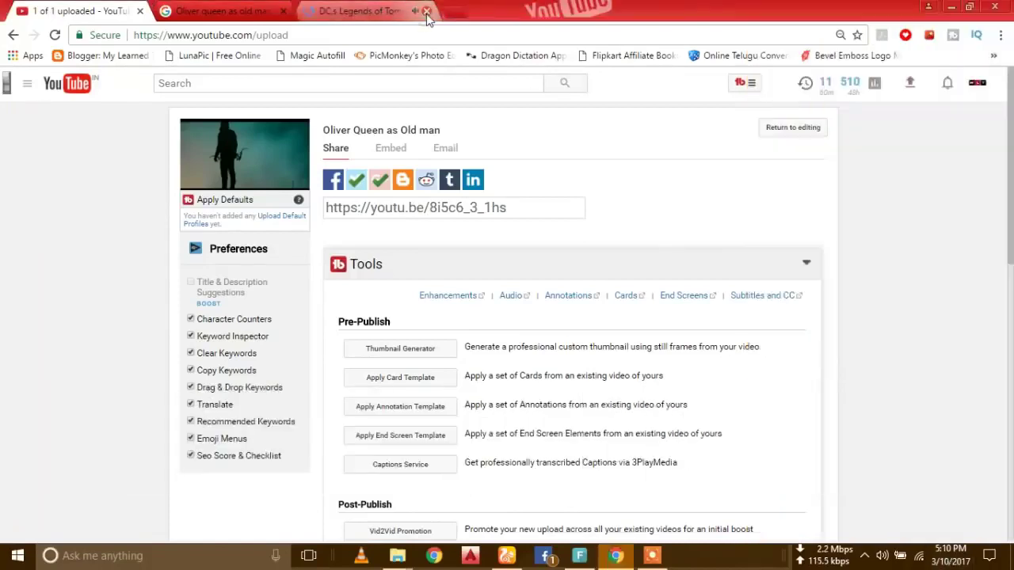
# Step: Close the Google search and Legends of Tomorrow tabs and open the channel's video list in Creator Studio's Video Manager
pyautogui.click(283, 15)
pyautogui.click(283, 16)
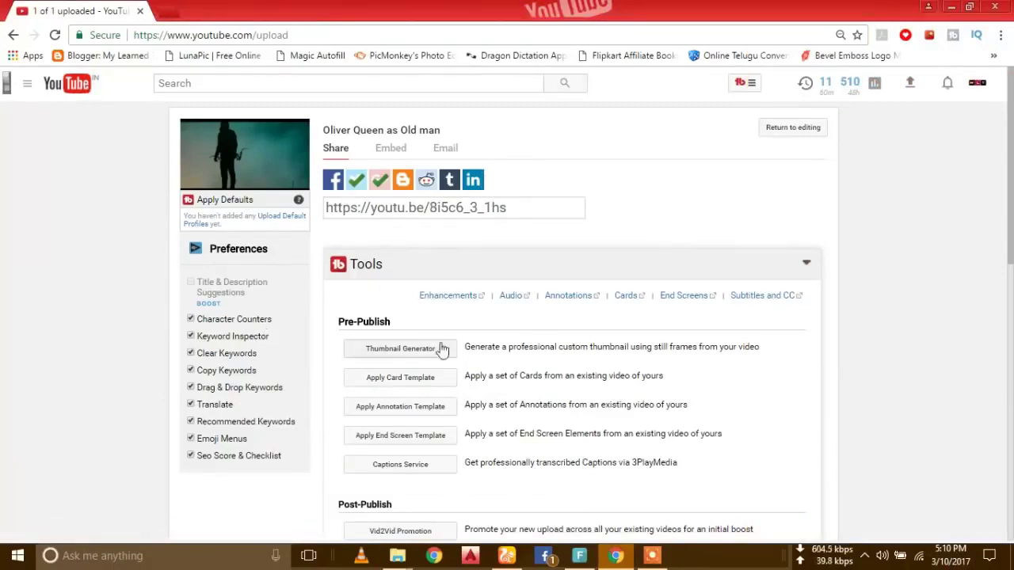
pyautogui.click(976, 87)
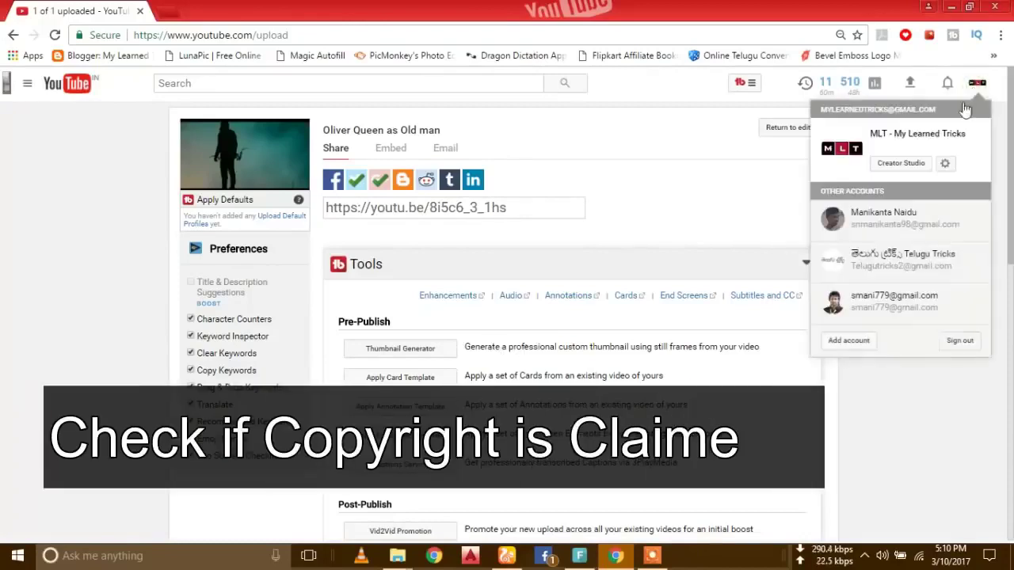
pyautogui.click(899, 163)
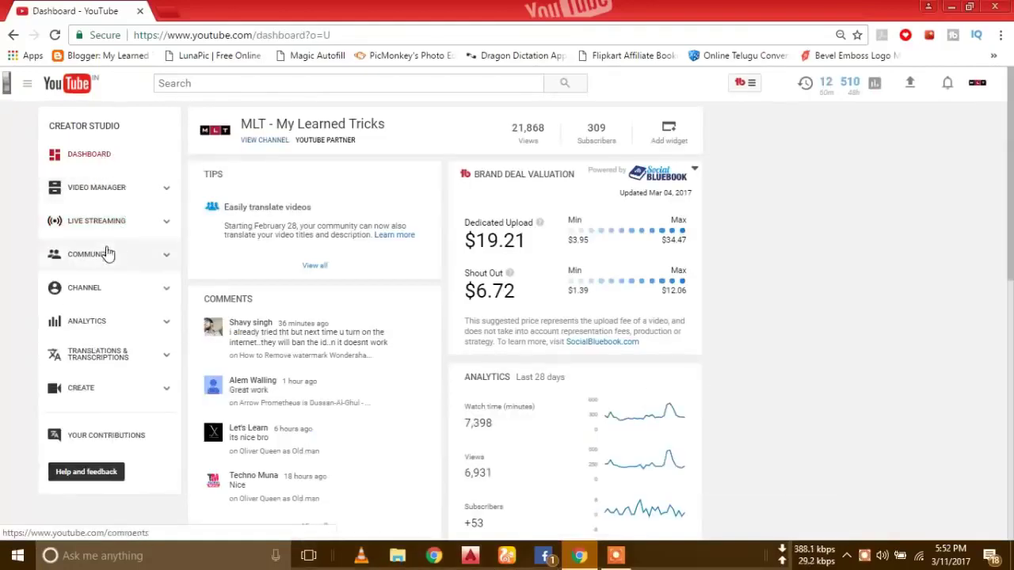
pyautogui.click(96, 192)
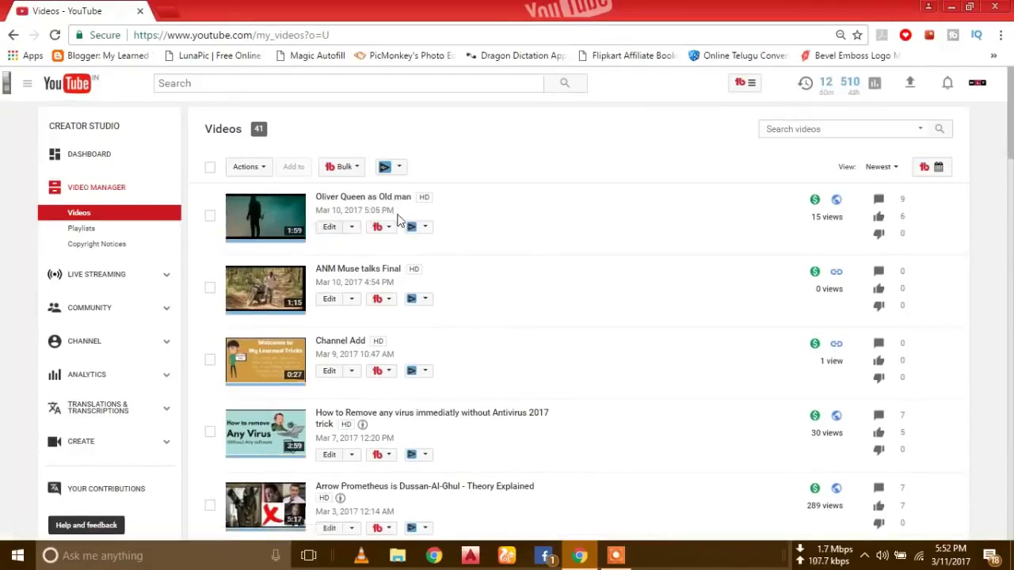
# Step: Compare the upload date of "Oliver Queen as Old man" with the system calendar and review the video's details on its edit page
pyautogui.moveTo(398, 211); pyautogui.dragTo(323, 210)
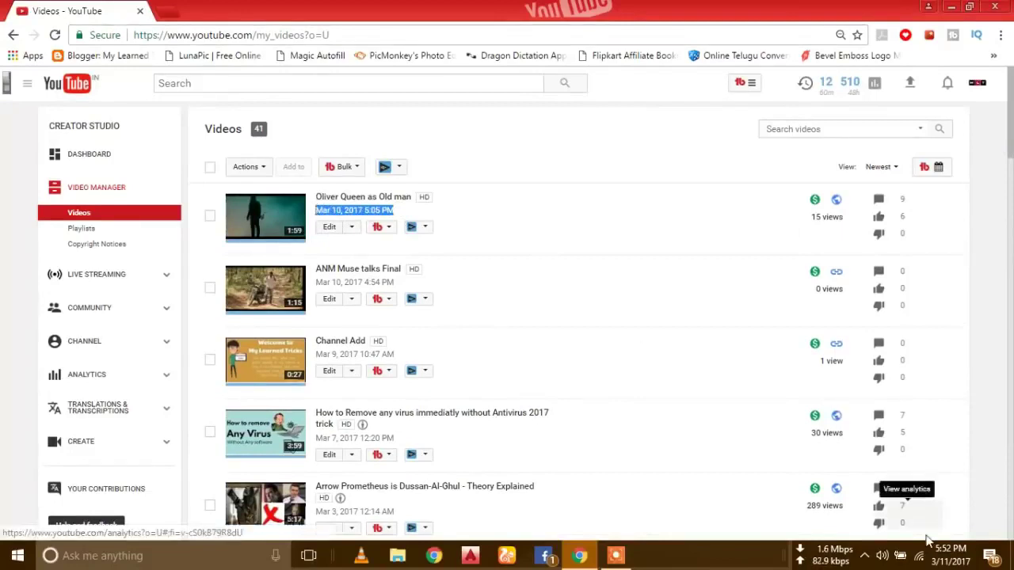
pyautogui.click(949, 557)
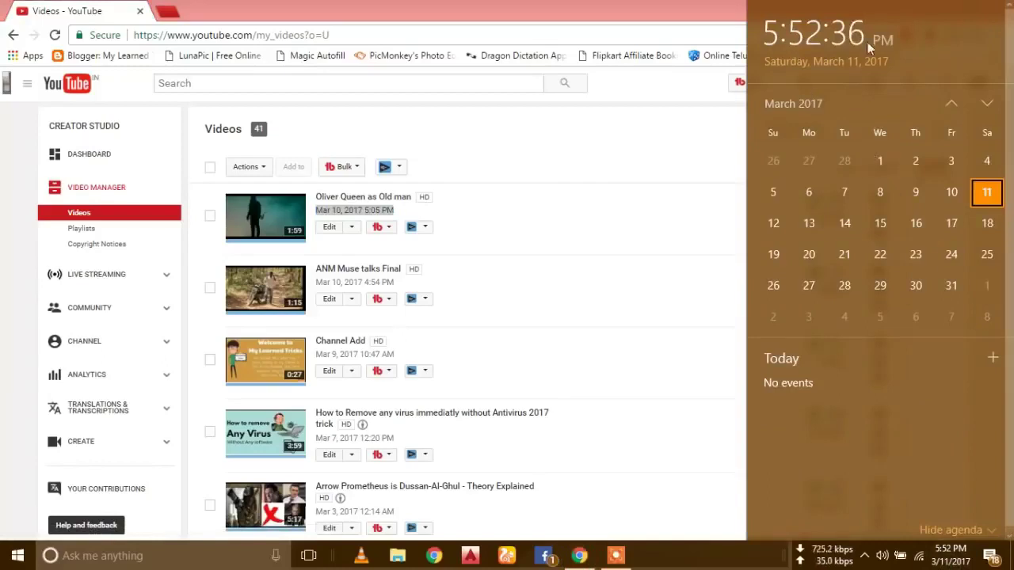
pyautogui.click(326, 231)
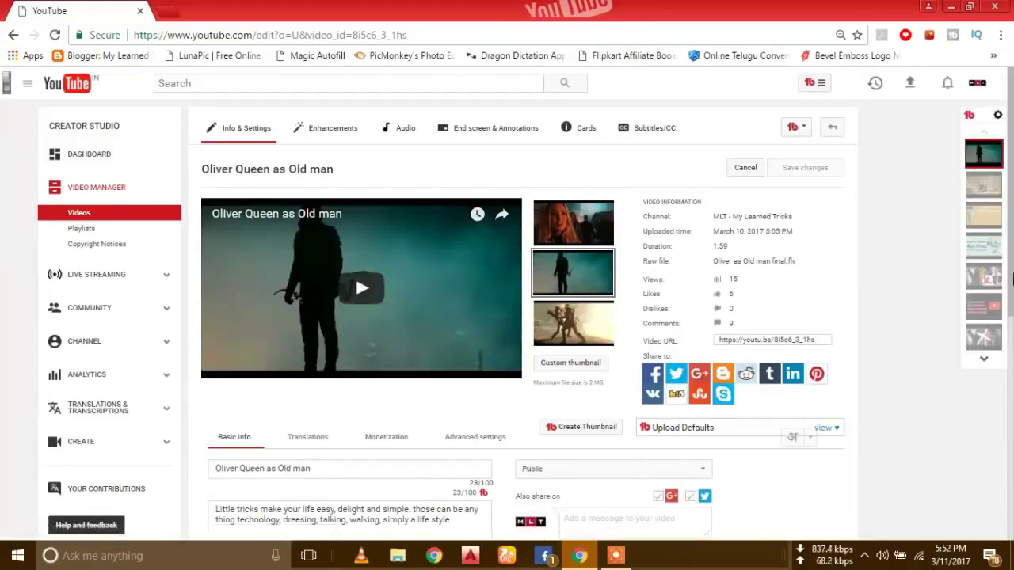
pyautogui.scroll(-1, 1012, 295)
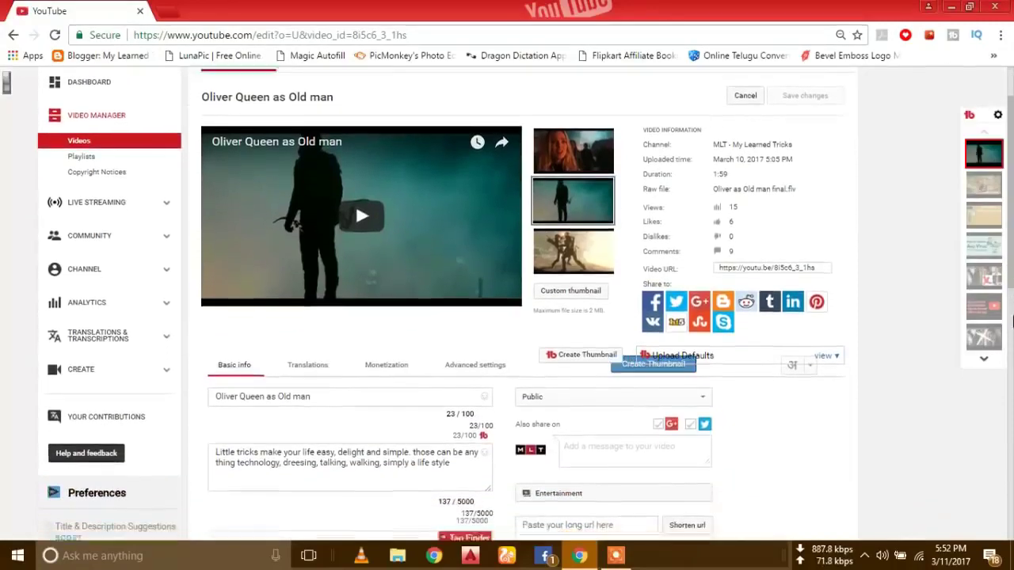
pyautogui.moveTo(1012, 294); pyautogui.dragTo(1011, 270)
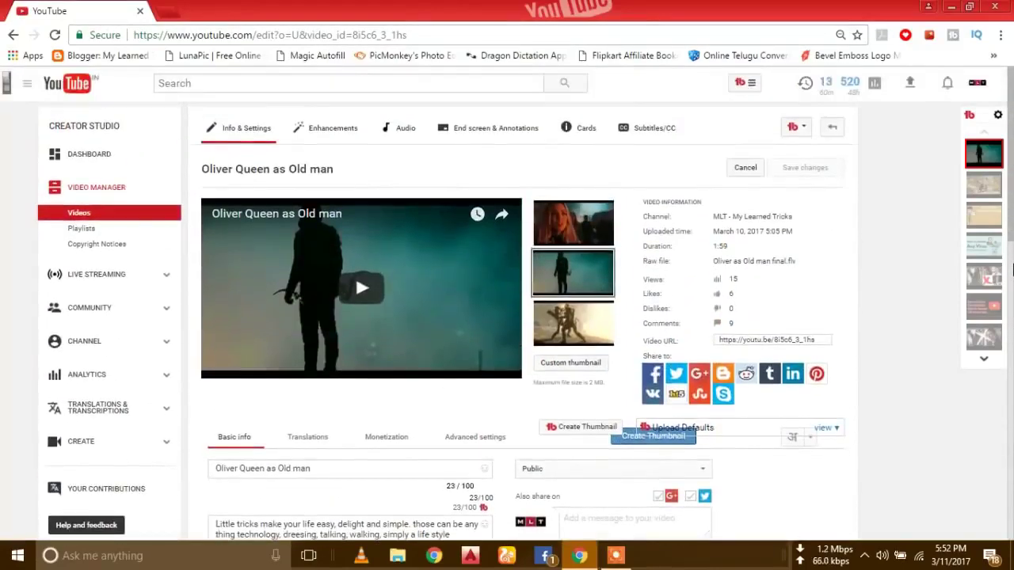